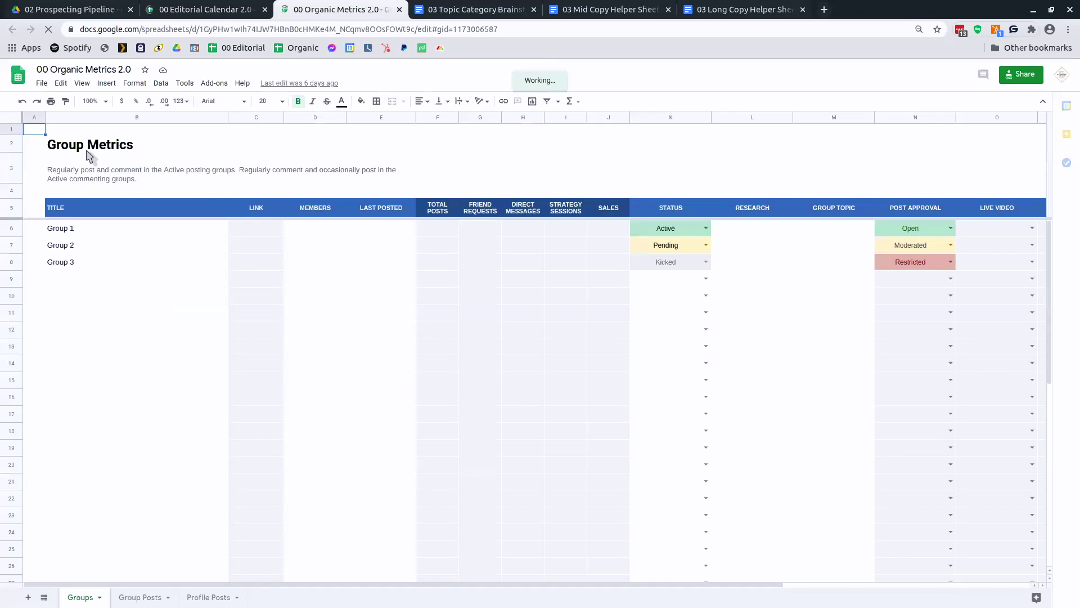
# - Title the first group row Clickfunnels
pyautogui.click(123, 235)
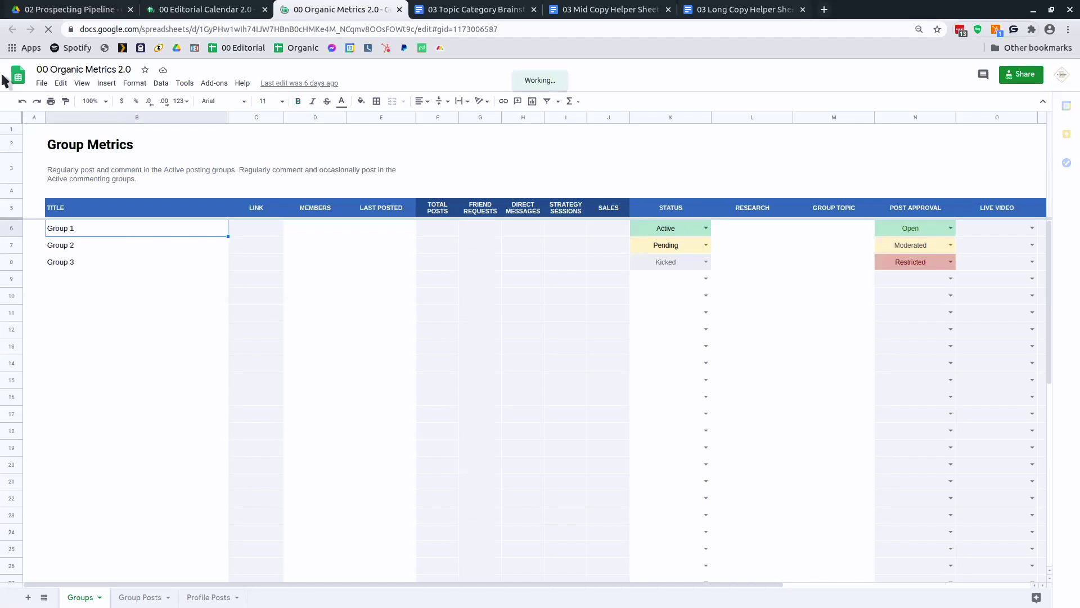
pyautogui.write('Clickfunne')
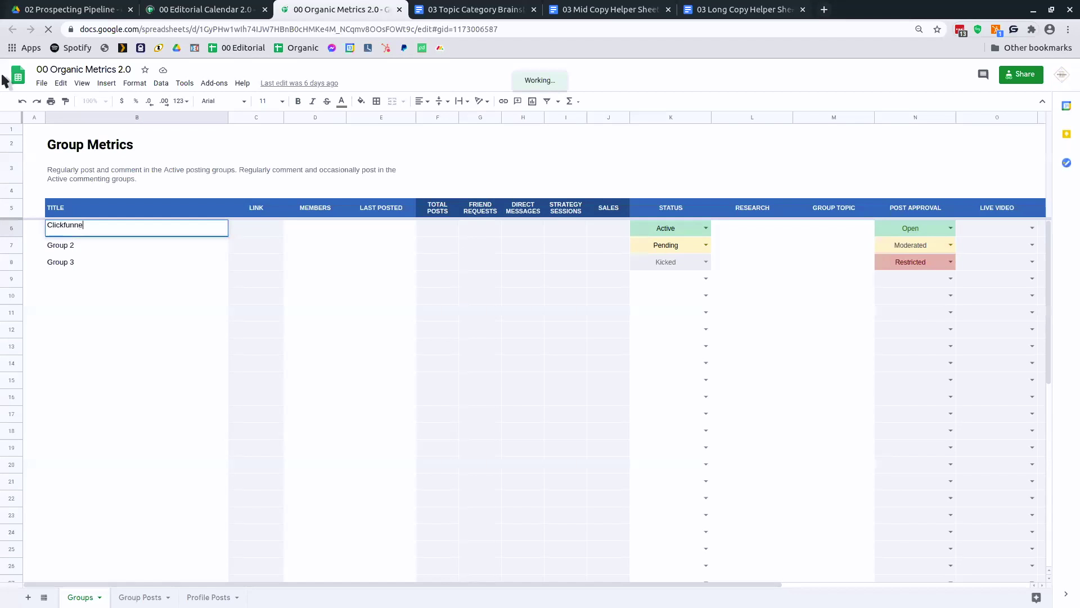
pyautogui.write('ls')
pyautogui.press('Tab')
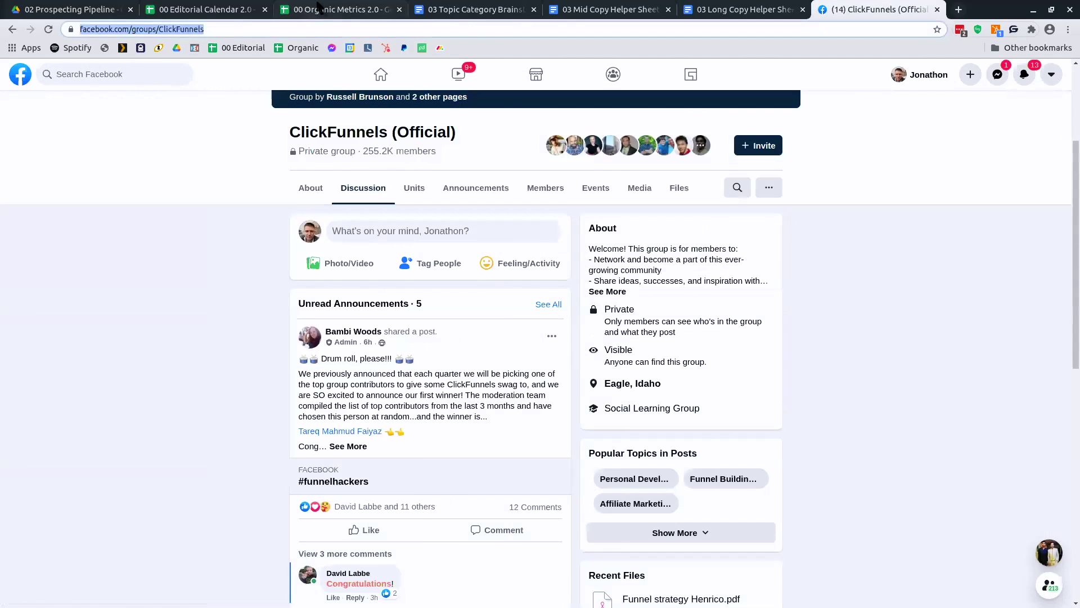
# - Look up the group's 255.2K members on Facebook and enter 255200 as its member count
pyautogui.click(318, 8)
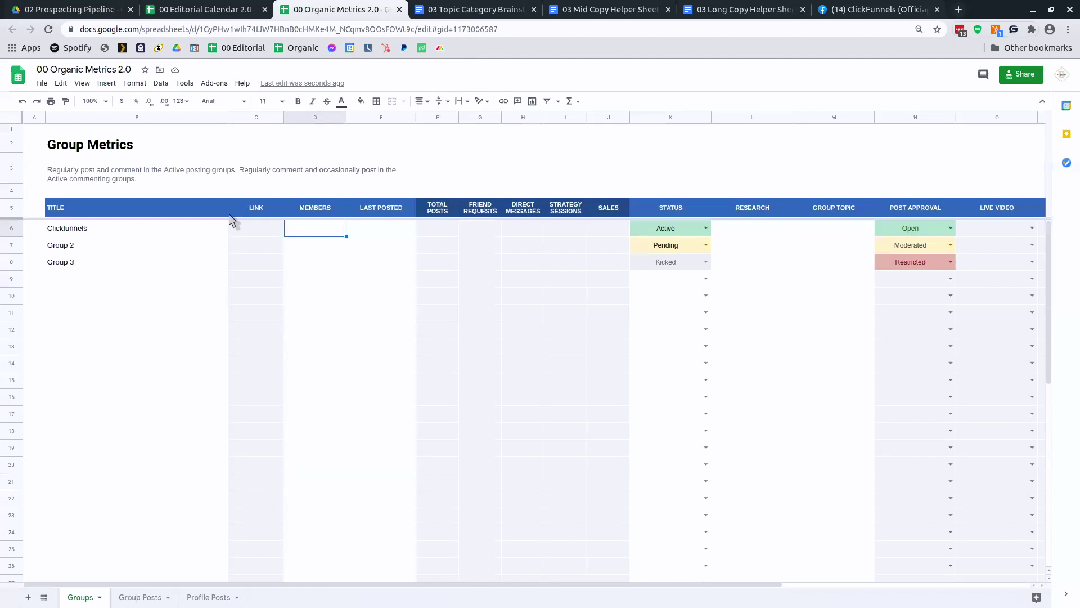
pyautogui.click(869, 10)
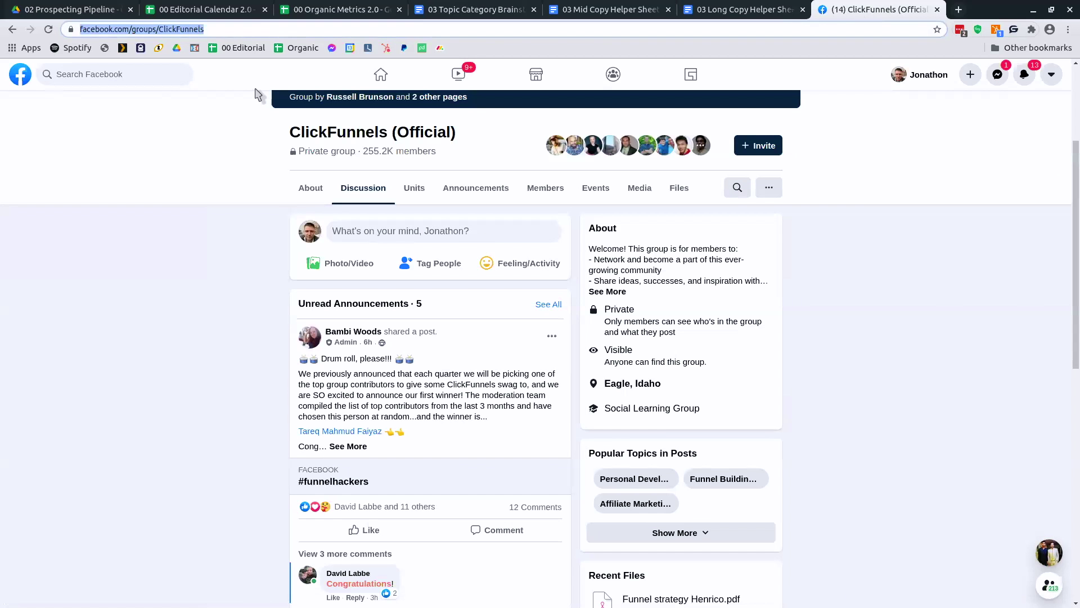
pyautogui.doubleClick(387, 150)
pyautogui.hotkey('ctrl', 'c')
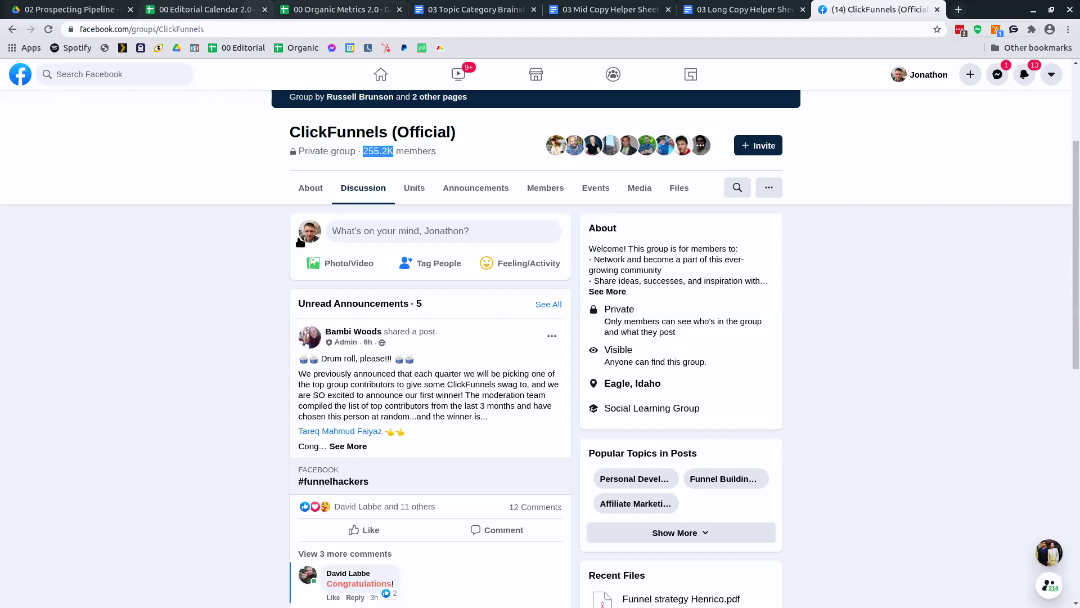
pyautogui.click(340, 10)
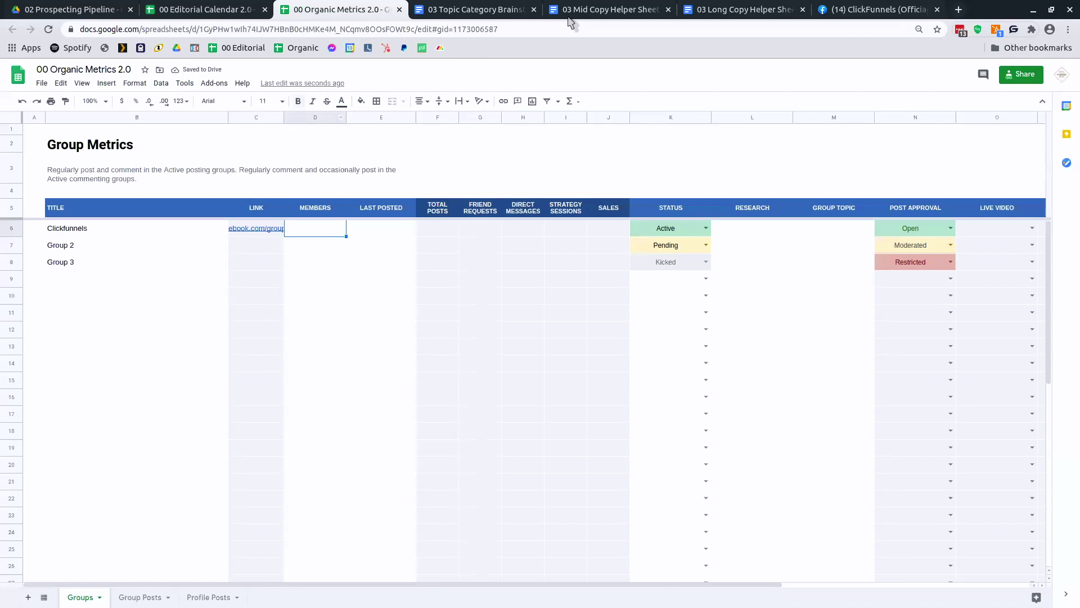
pyautogui.hotkey('ctrl', 'v')
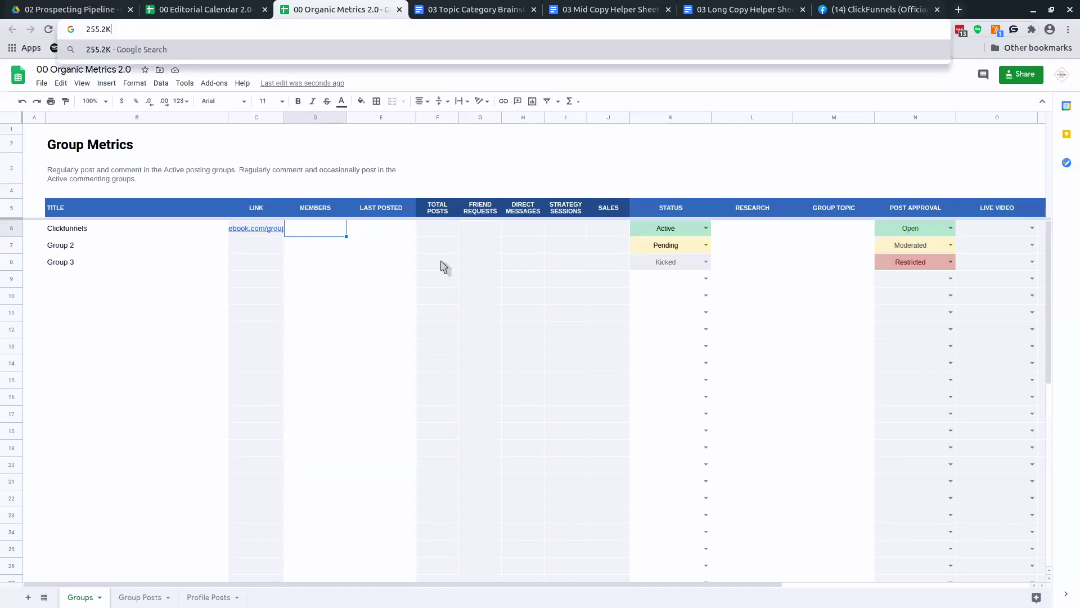
pyautogui.press('Escape')
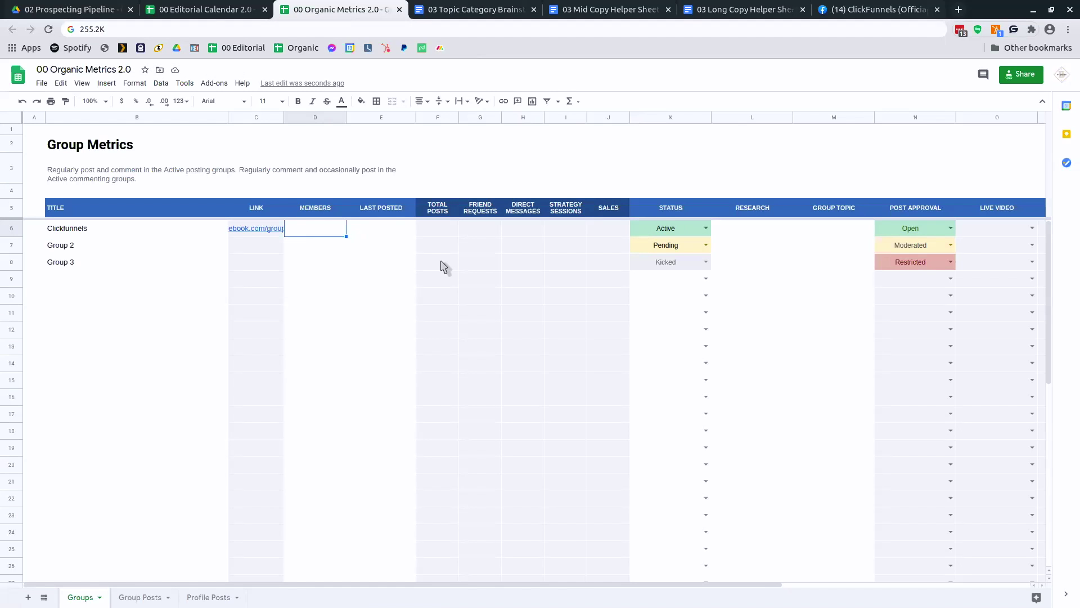
pyautogui.write('255200')
pyautogui.press('Return')
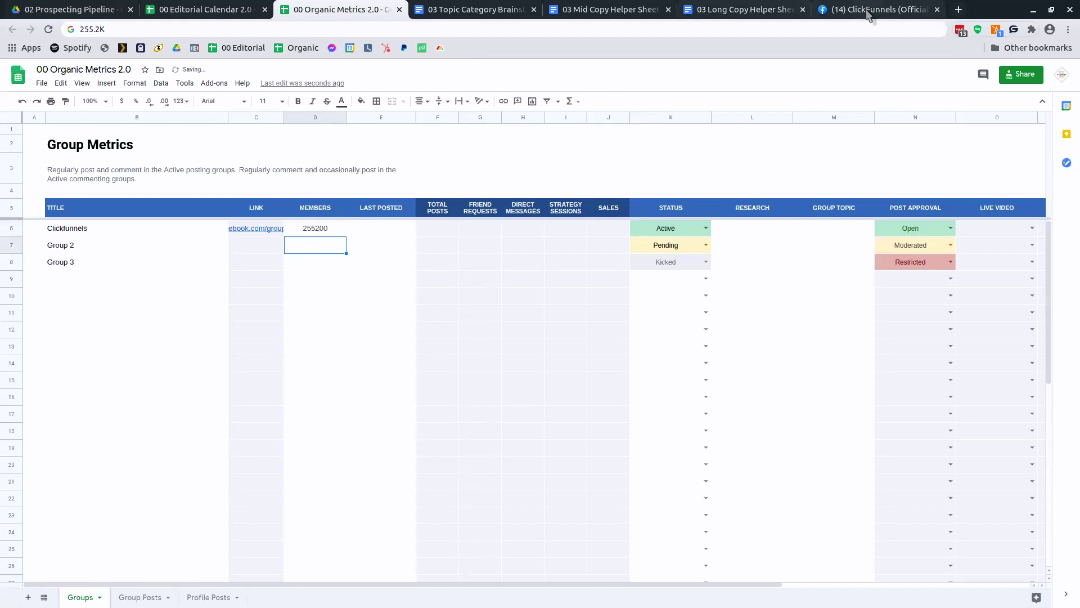
# - Check the newest group post date and enter Oct 13, 2020 as Clickfunnels' Last Posted date
pyautogui.click(869, 15)
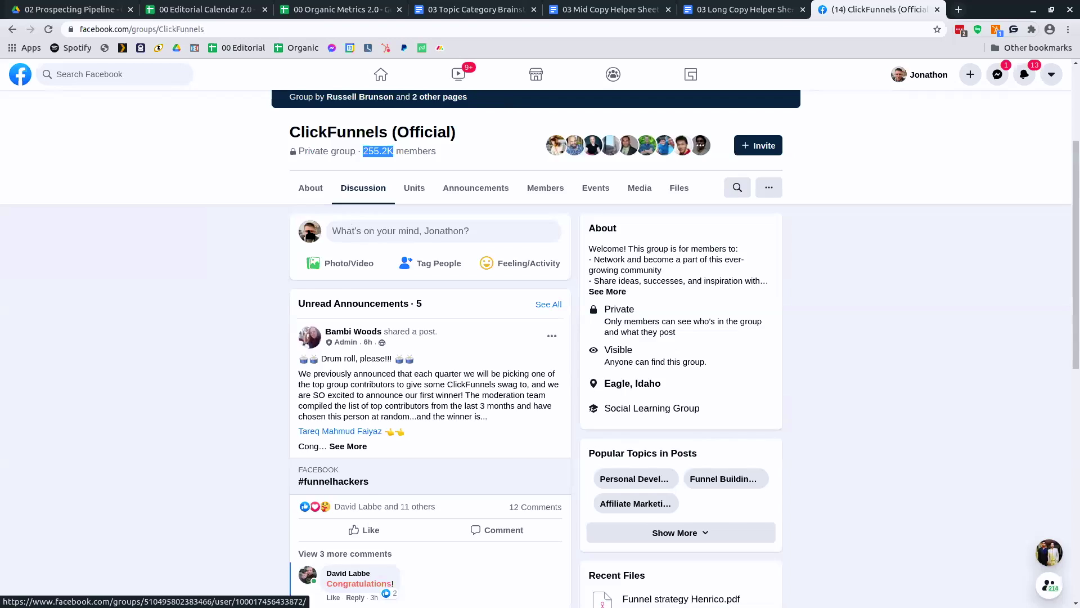
pyautogui.click(309, 230)
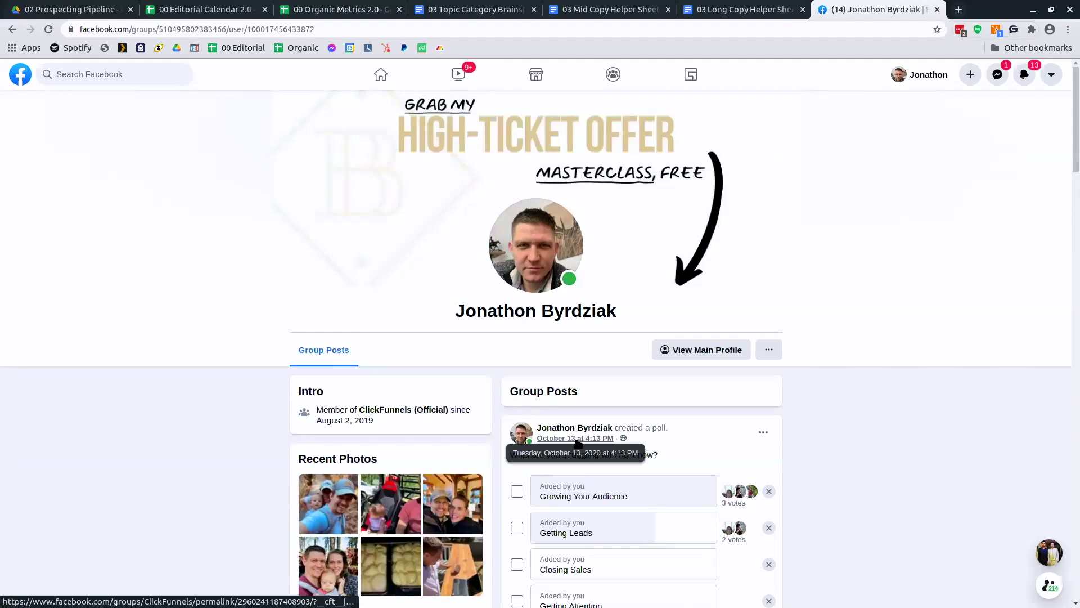
pyautogui.click(341, 11)
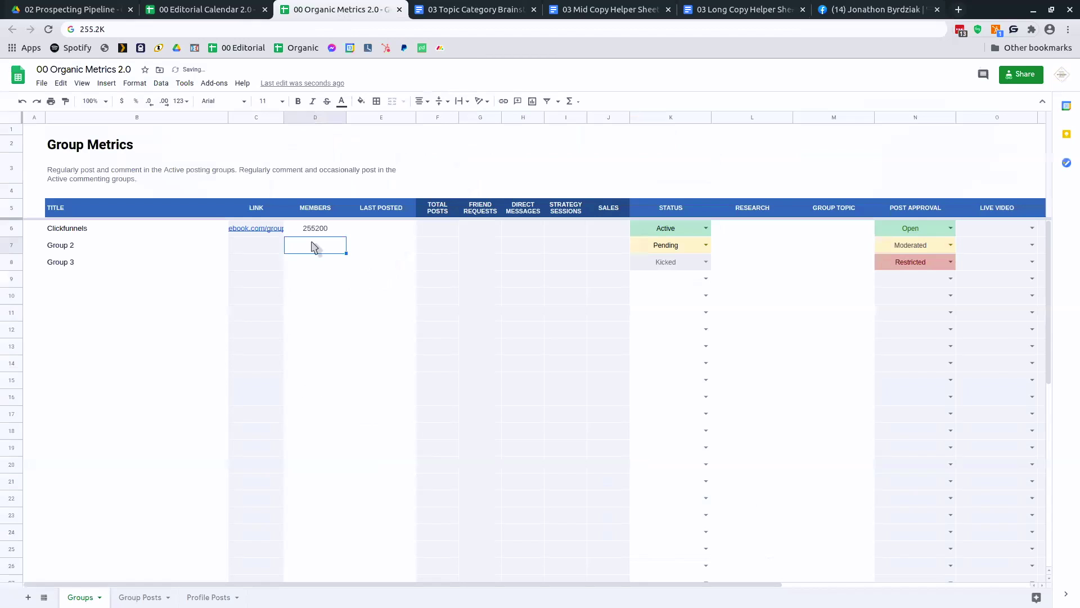
pyautogui.click(376, 230)
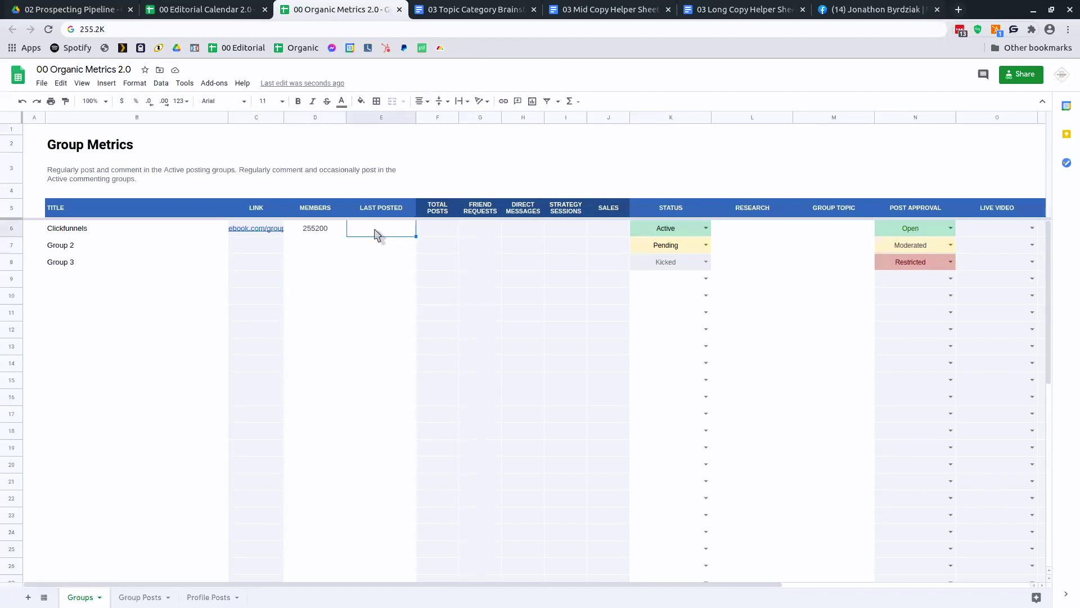
pyautogui.write('Oct 132')
pyautogui.press('BackSpace')
pyautogui.write(', 2020')
pyautogui.press('Return')
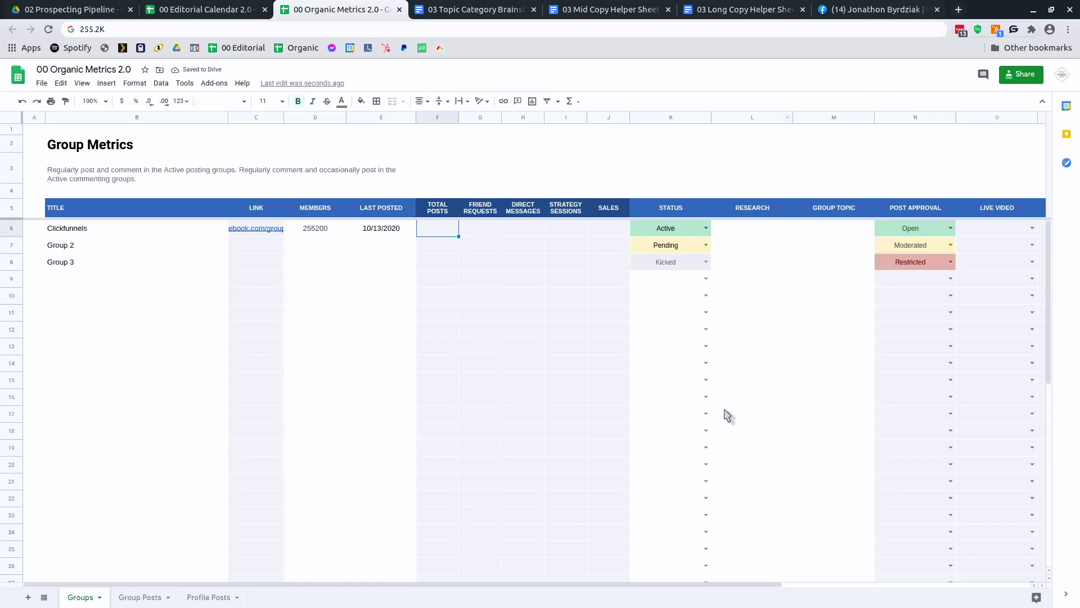
# - Count the member's posts in the Facebook group and enter 20 as Clickfunnels' Total Posts
pyautogui.hotkey('ctrl', '9')
pyautogui.scroll(-5, 614, 389)
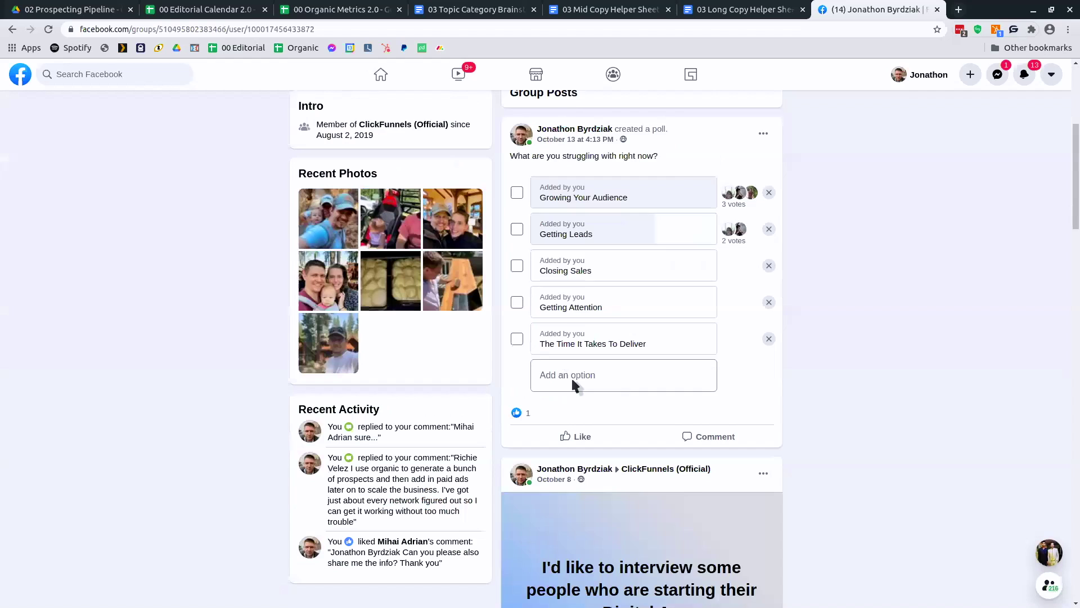
pyautogui.scroll(-5, 573, 383)
pyautogui.scroll(-5, 573, 383)
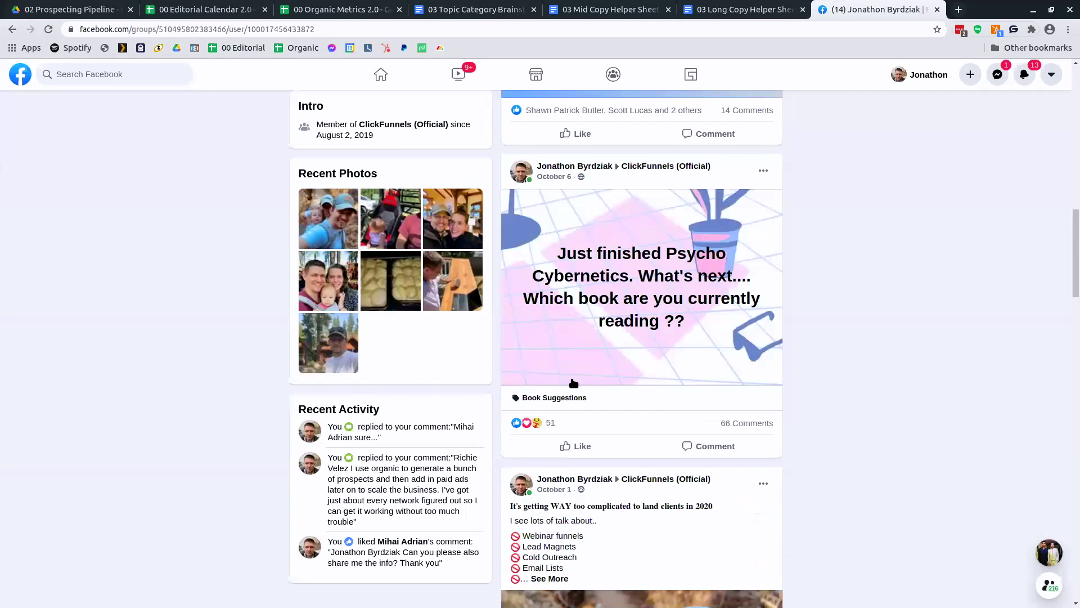
pyautogui.scroll(-10, 573, 383)
pyautogui.scroll(-10, 573, 383)
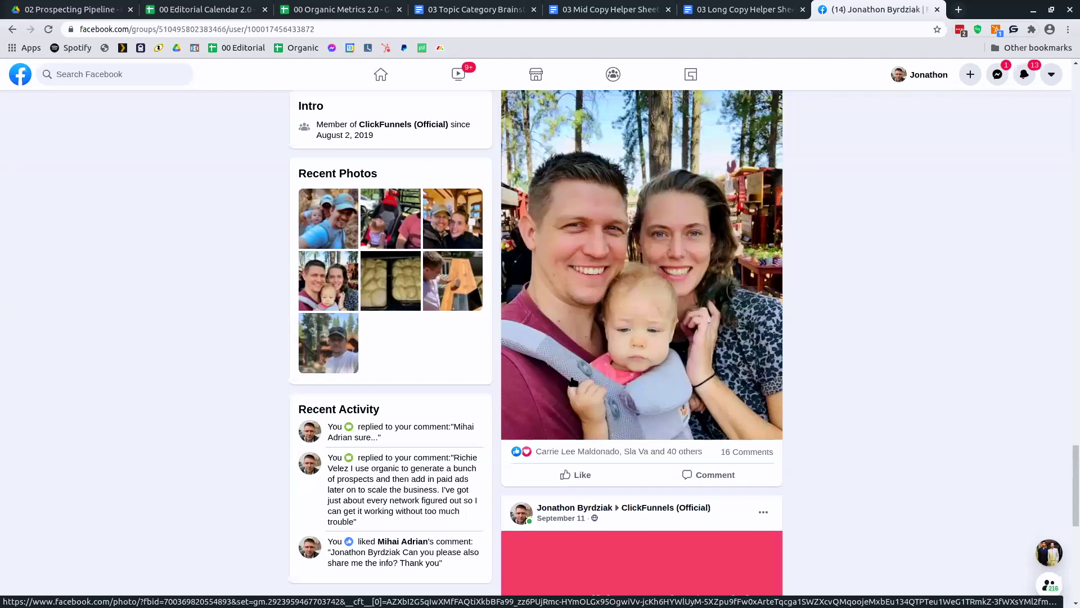
pyautogui.scroll(-7, 573, 383)
pyautogui.scroll(-10, 573, 383)
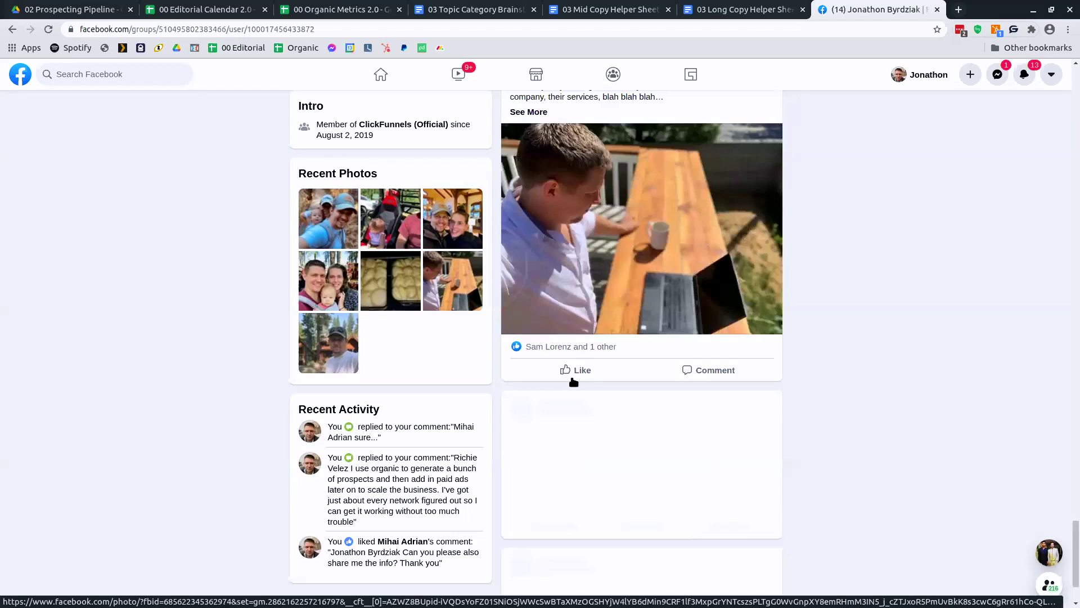
pyautogui.scroll(-10, 573, 383)
pyautogui.scroll(-10, 574, 383)
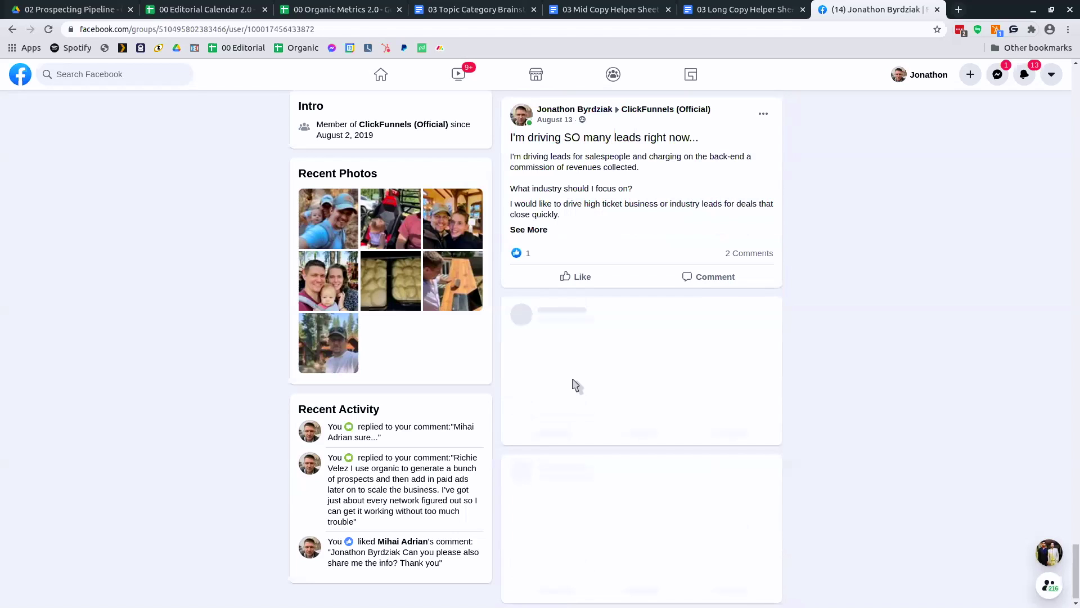
pyautogui.scroll(-6, 573, 383)
pyautogui.scroll(-6, 573, 380)
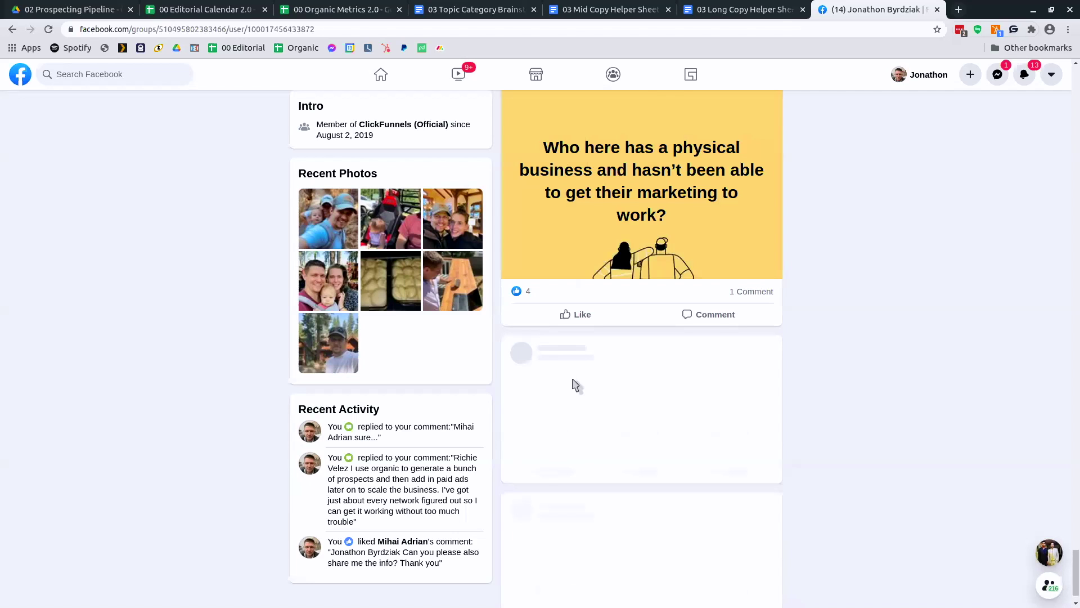
pyautogui.scroll(-3, 575, 385)
pyautogui.scroll(-5, 572, 378)
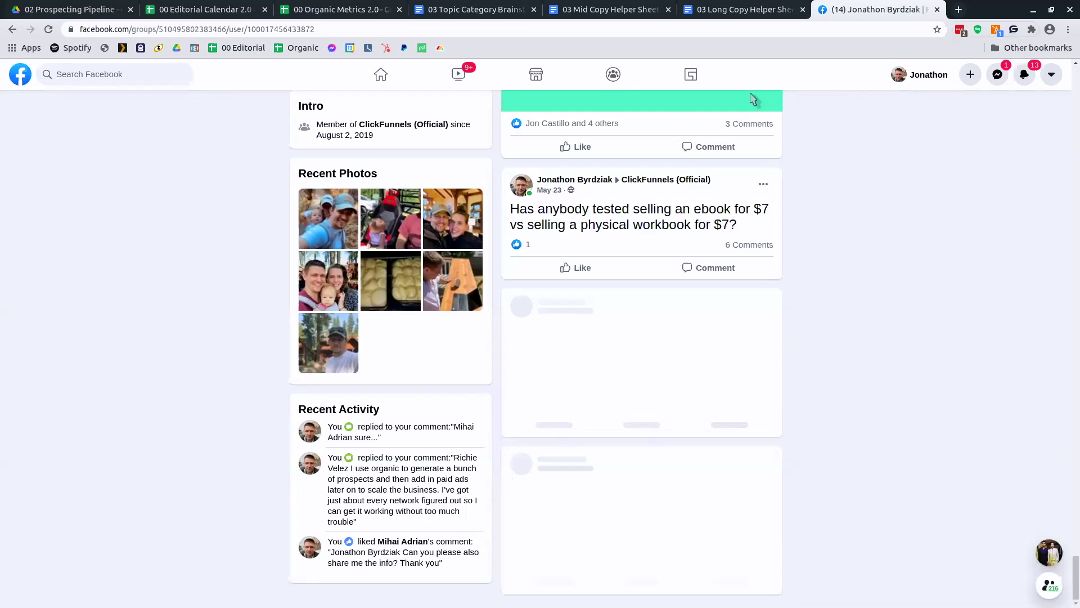
pyautogui.hotkey('ctrl', '3')
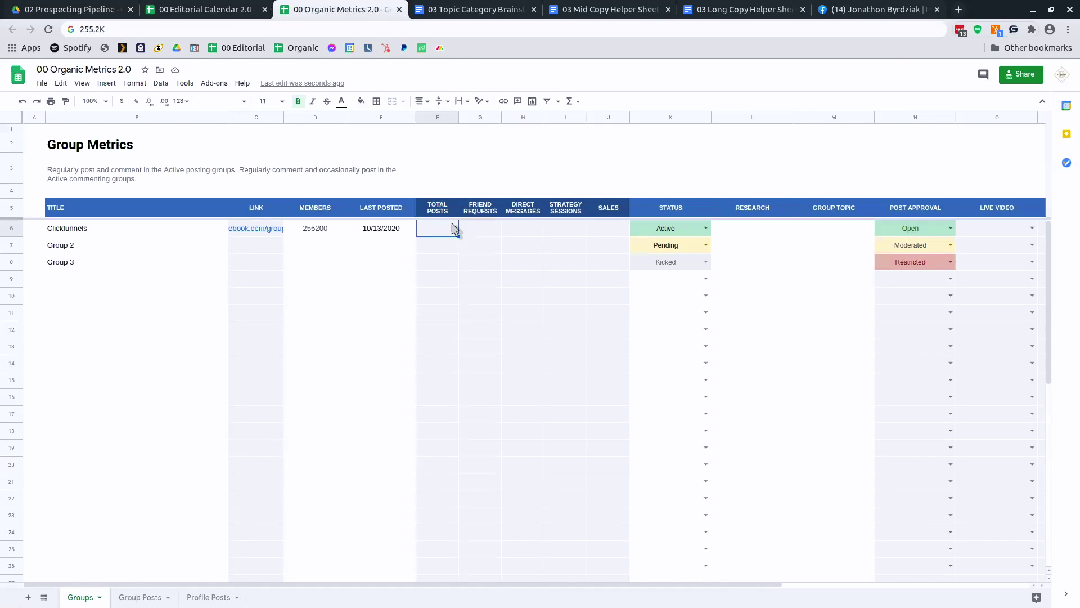
pyautogui.write('20')
pyautogui.press('Tab')
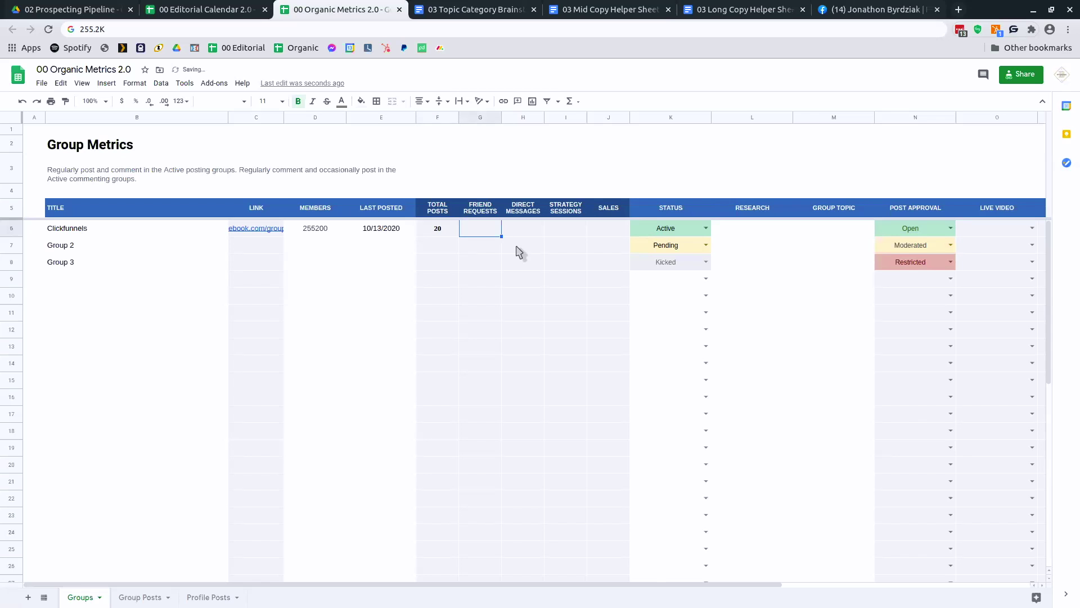
# - Check the group's members list and enter 256 as Clickfunnels' Friend Requests
pyautogui.click(871, 10)
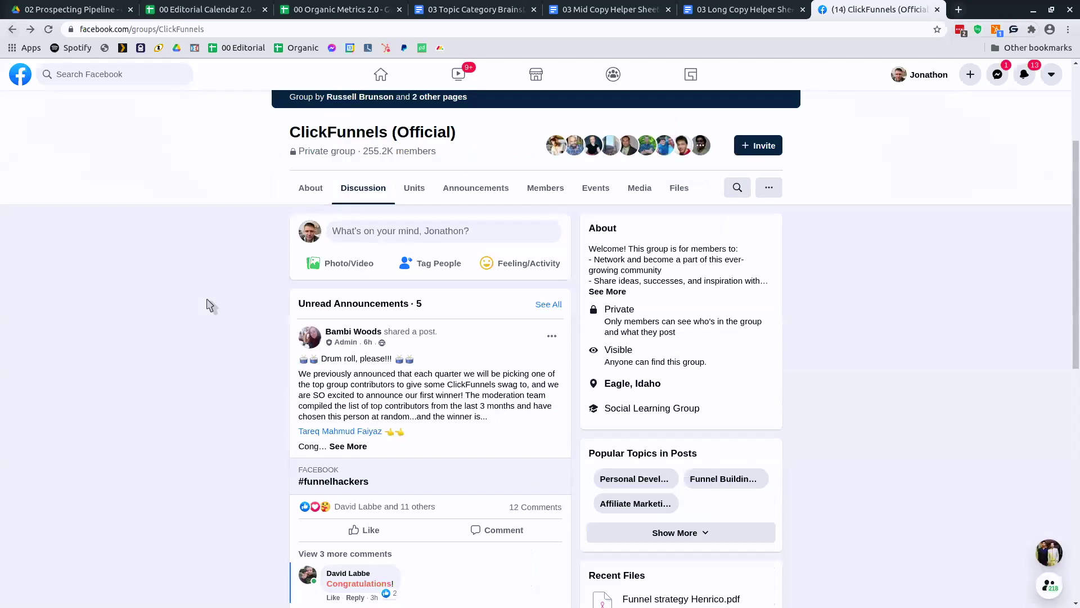
pyautogui.click(548, 192)
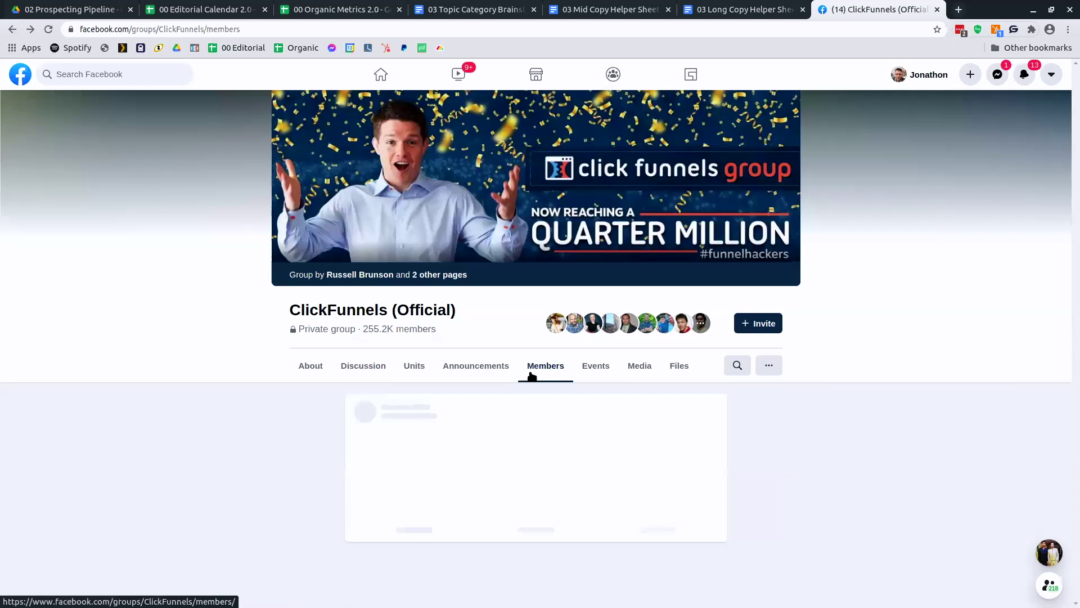
pyautogui.scroll(-5, 543, 376)
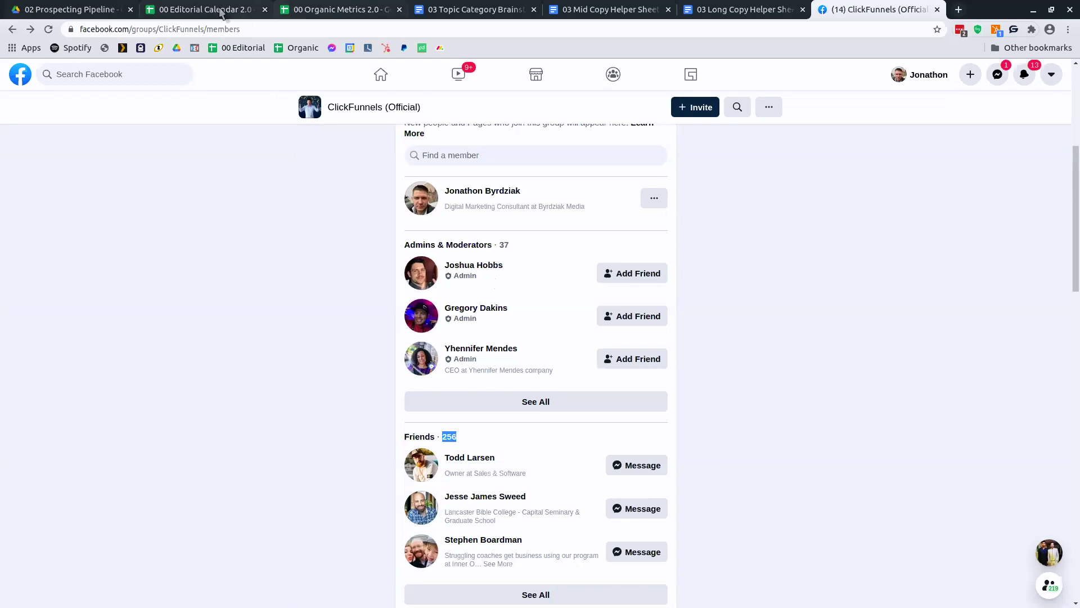
pyautogui.click(337, 9)
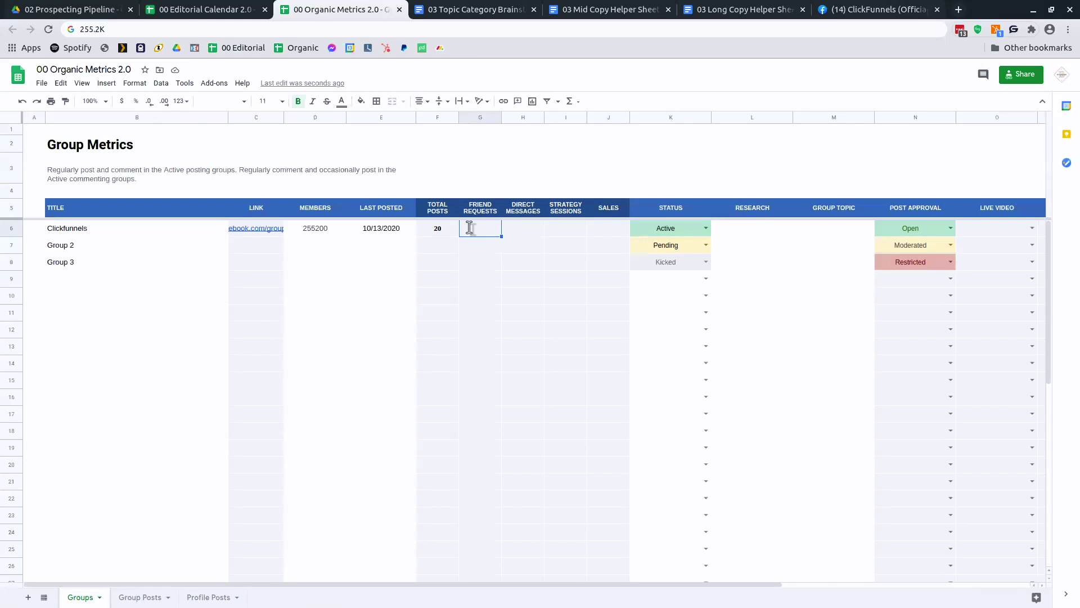
pyautogui.write('256')
pyautogui.press('Tab')
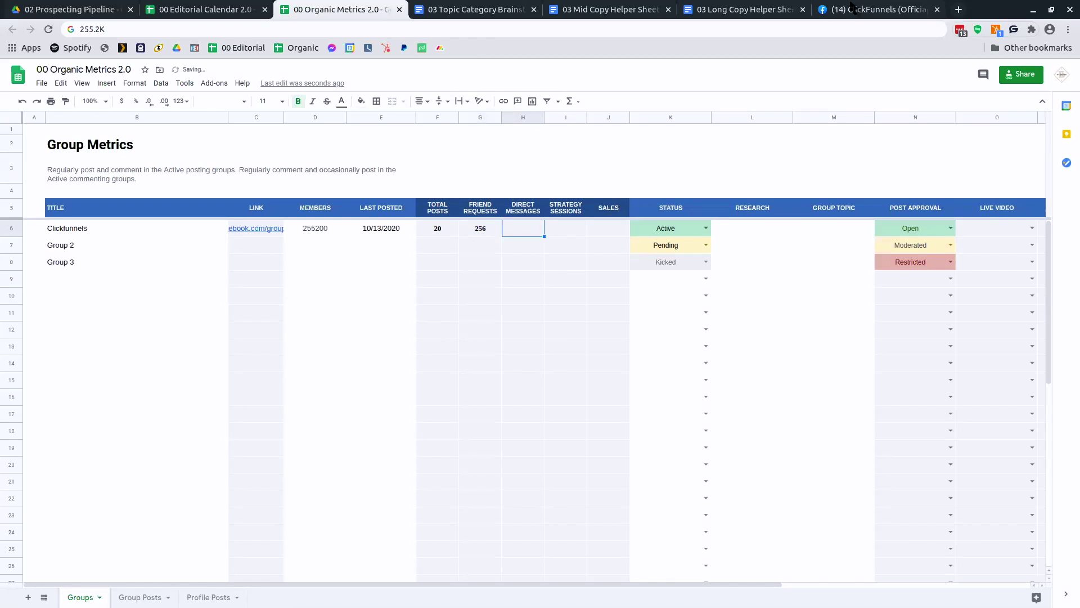
# - Scroll through the full list of 256 friends in the ClickFunnels group
pyautogui.click(863, 9)
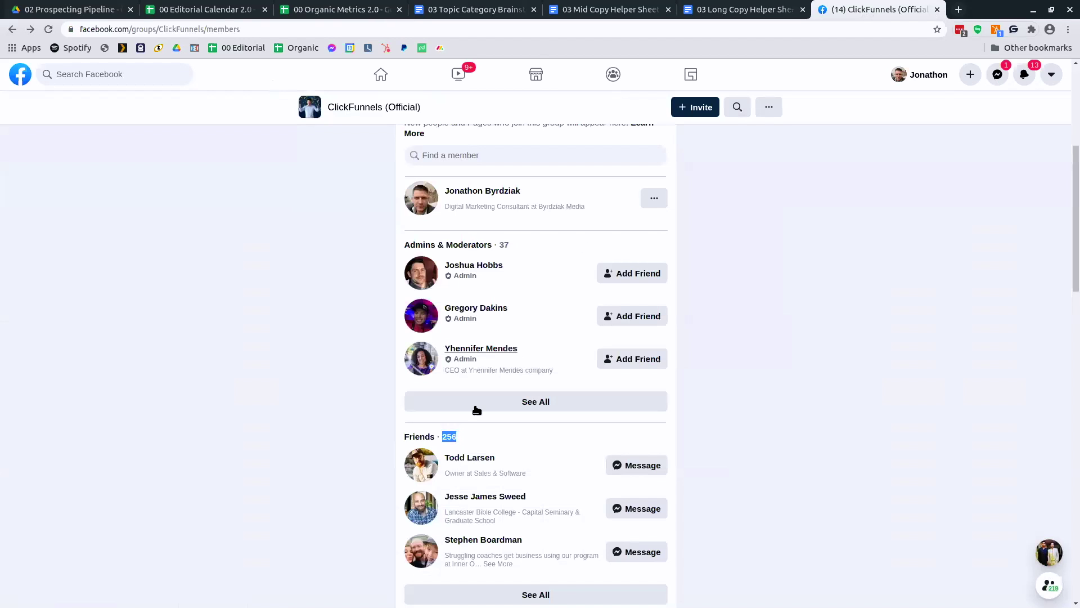
pyautogui.click(528, 595)
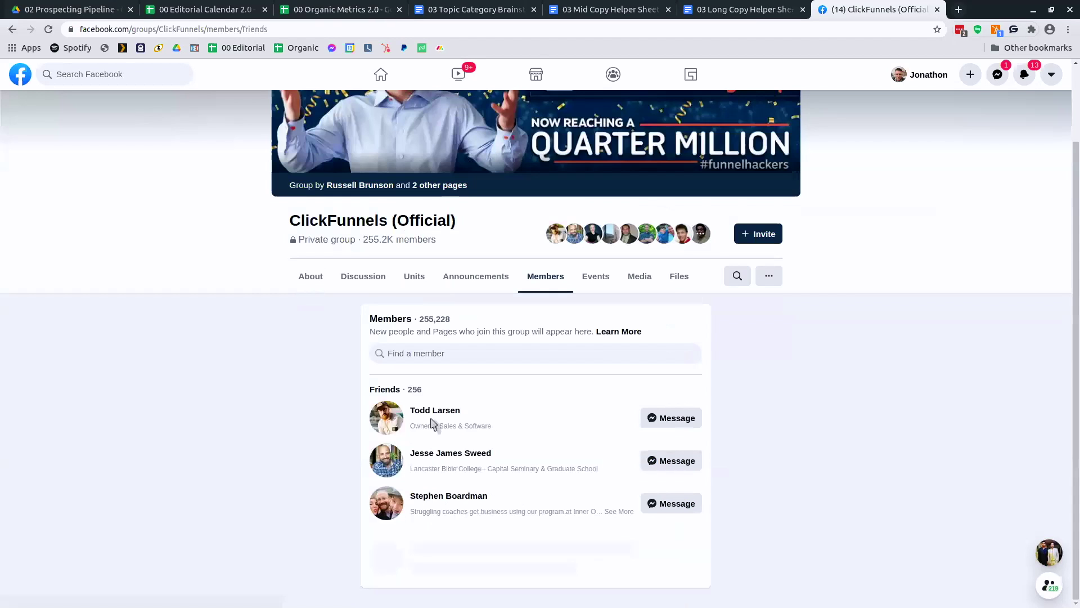
pyautogui.scroll(-3, 681, 423)
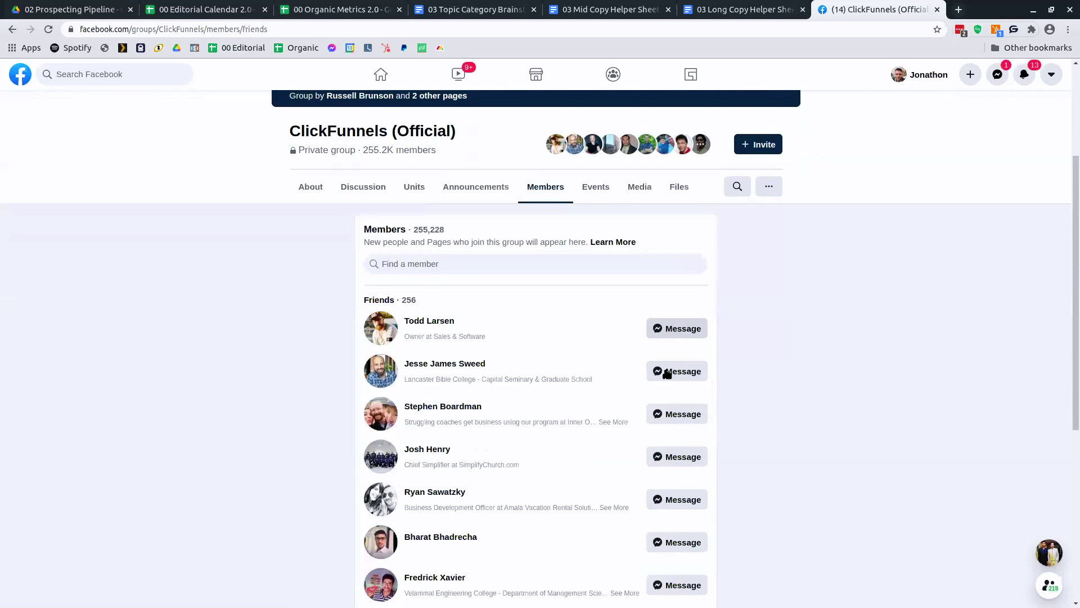
pyautogui.scroll(-2, 674, 411)
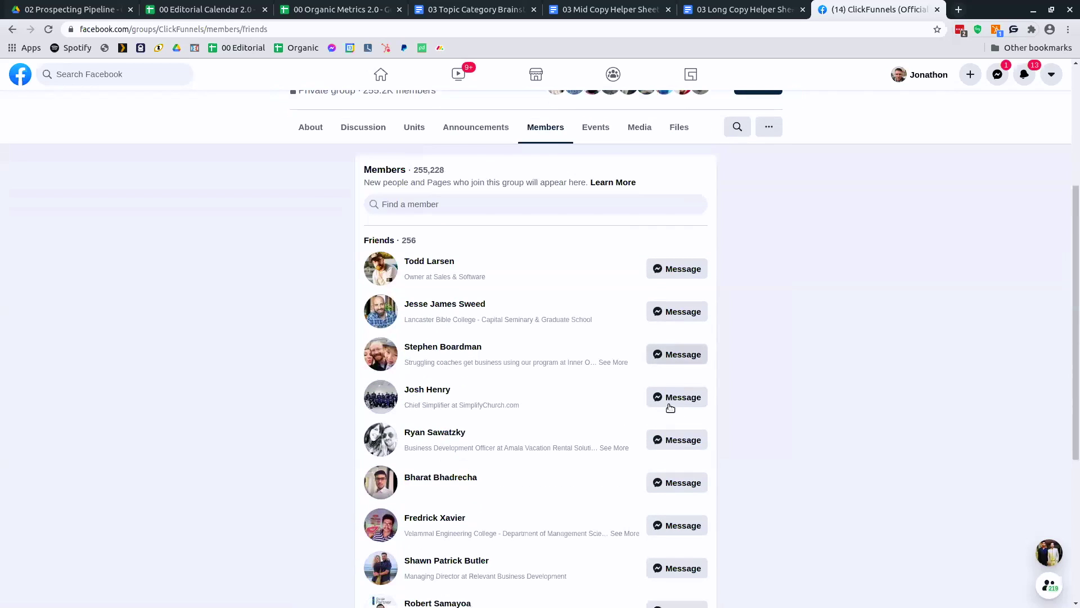
pyautogui.scroll(-2, 675, 442)
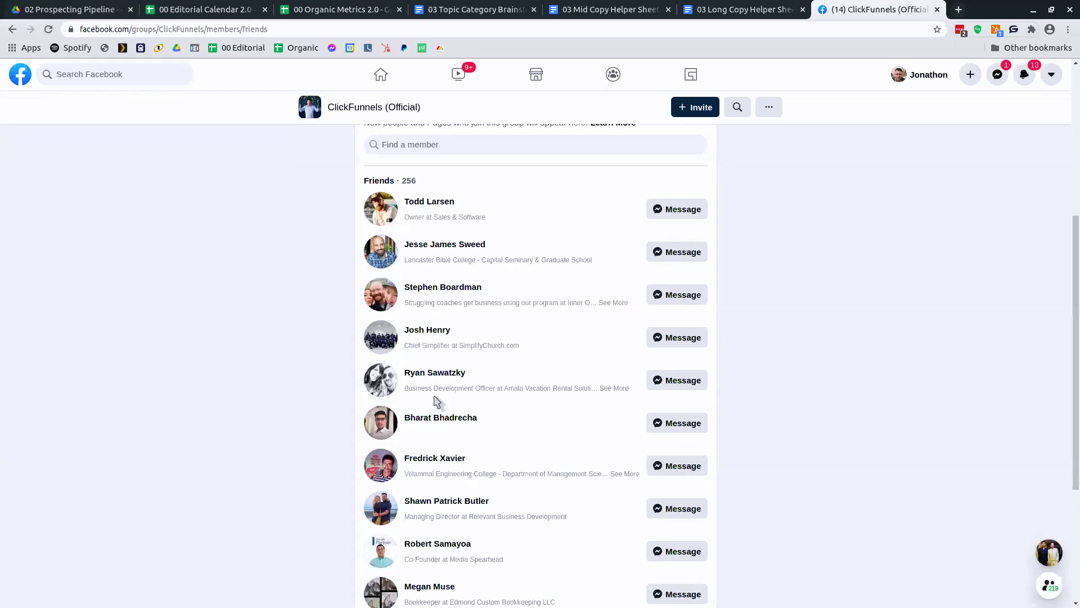
pyautogui.moveTo(458, 388); pyautogui.dragTo(415, 372)
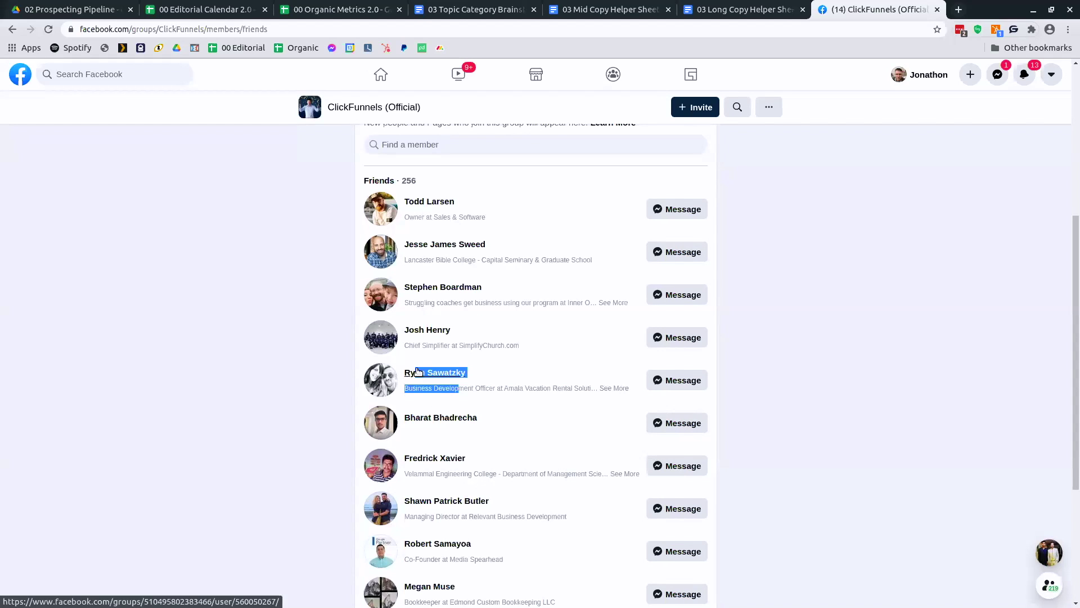
pyautogui.click(816, 439)
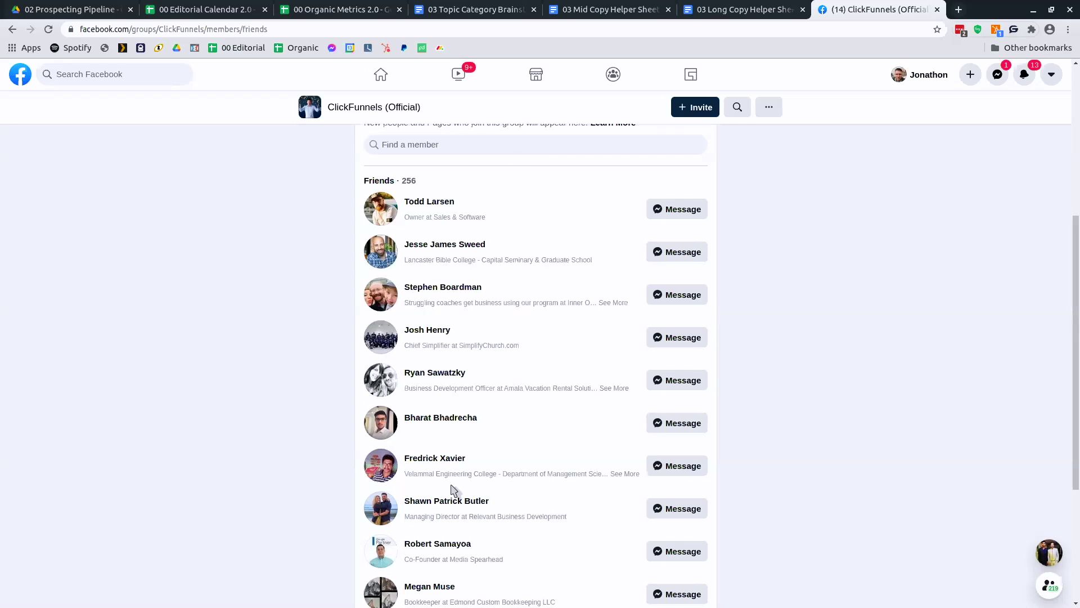
pyautogui.scroll(-1, 498, 481)
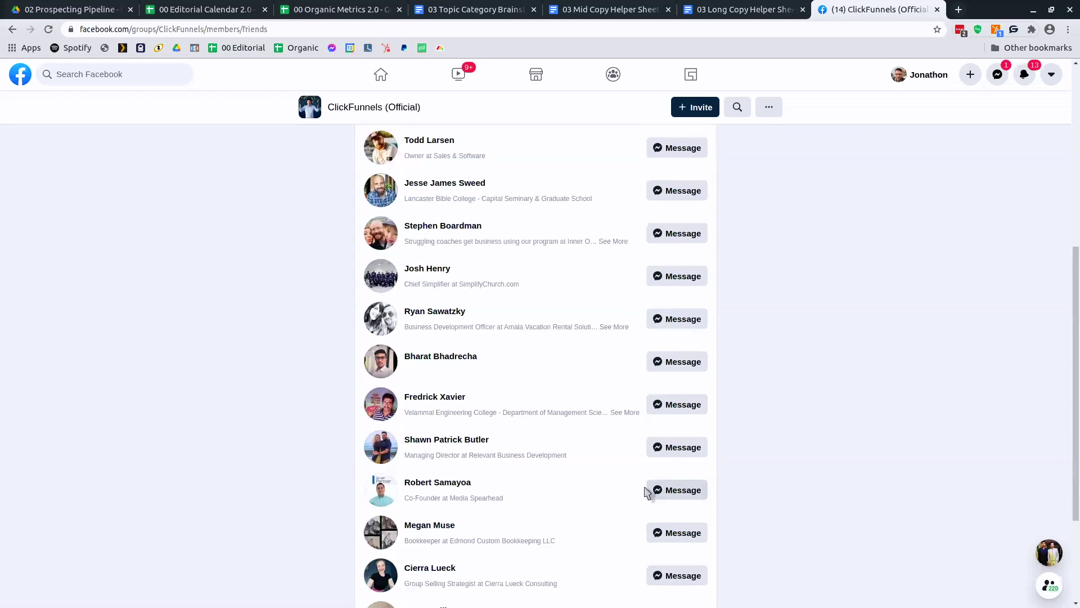
pyautogui.scroll(-3, 643, 530)
pyautogui.scroll(-1, 652, 500)
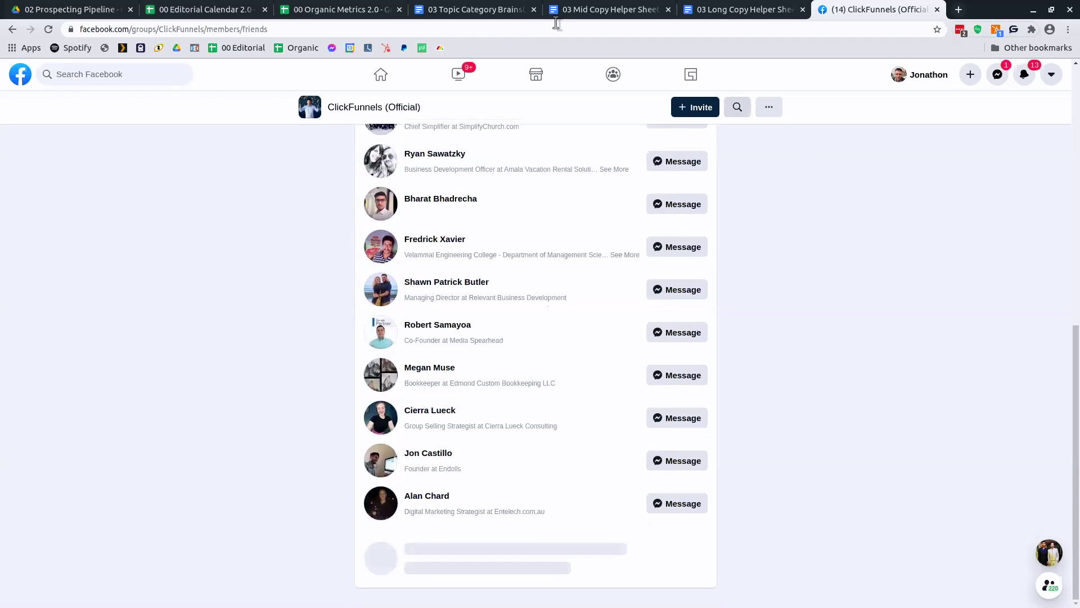
# - Enter 200 direct messages, 50 strategy sessions and 5 sales for Clickfunnels
pyautogui.click(315, 9)
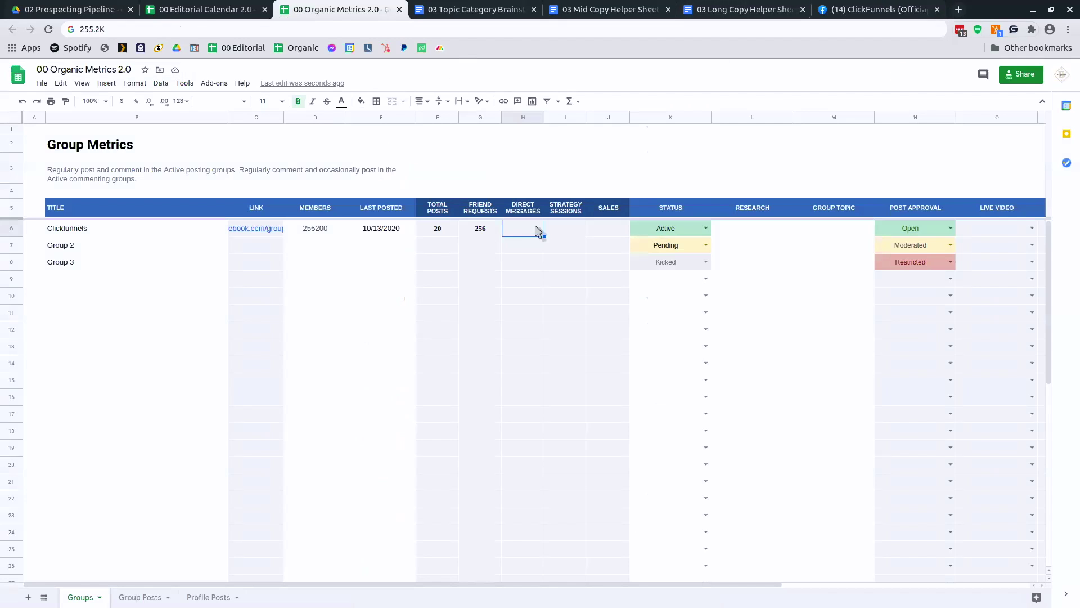
pyautogui.write('200')
pyautogui.press('Tab')
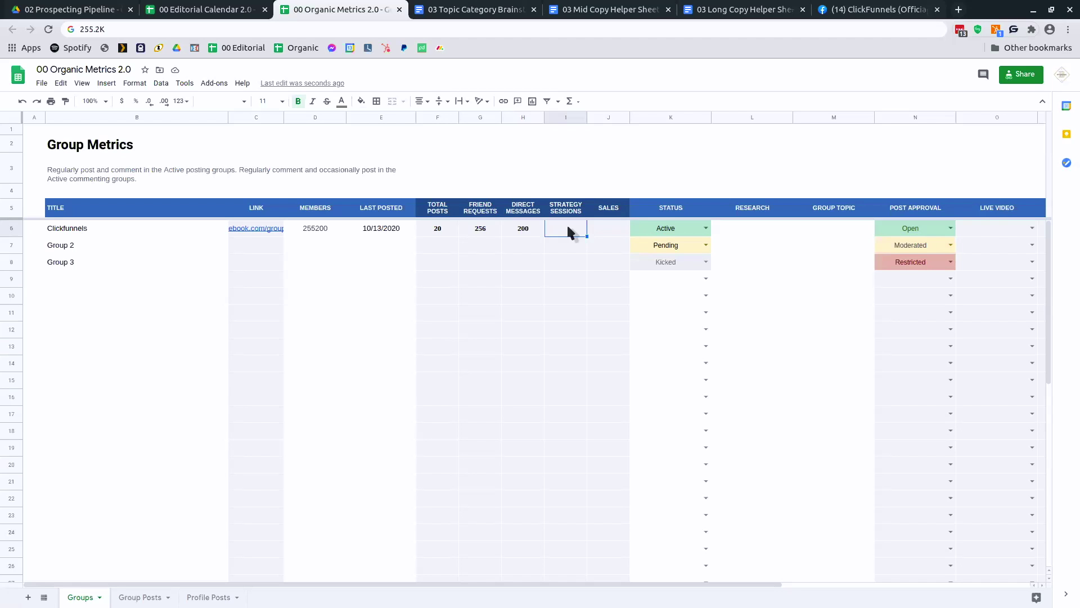
pyautogui.write('50')
pyautogui.press('Tab')
pyautogui.write('5')
pyautogui.press('Down')
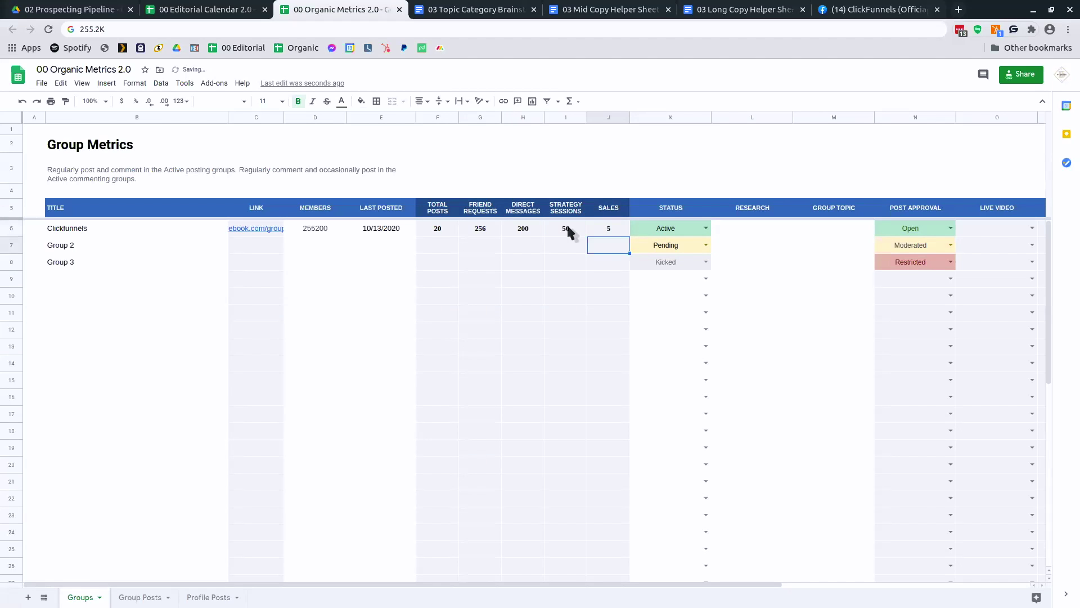
# - Set Clickfunnels' status to Active
pyautogui.click(705, 228)
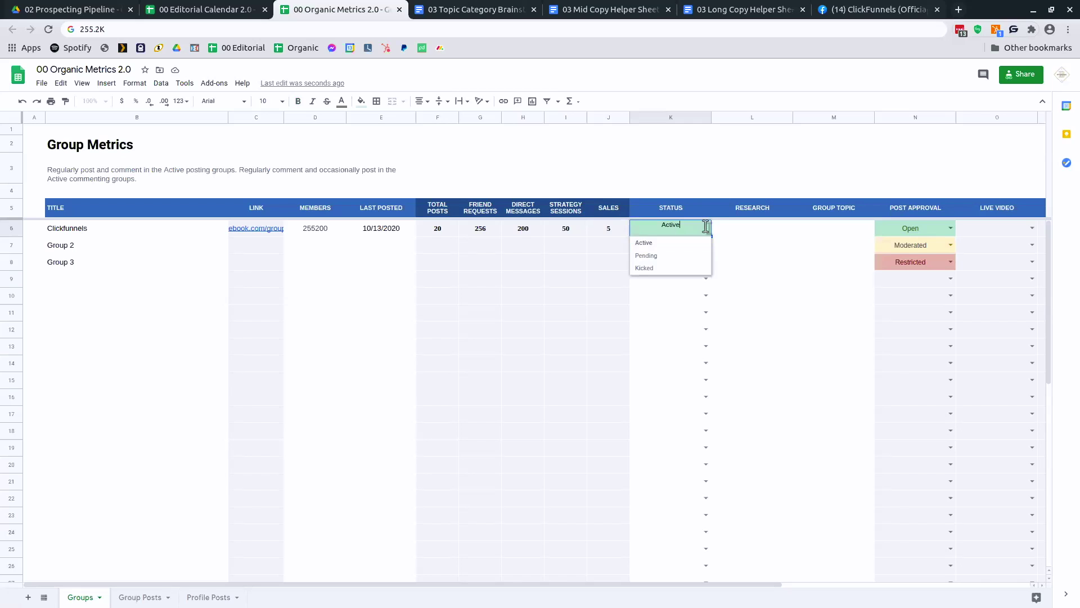
pyautogui.click(666, 247)
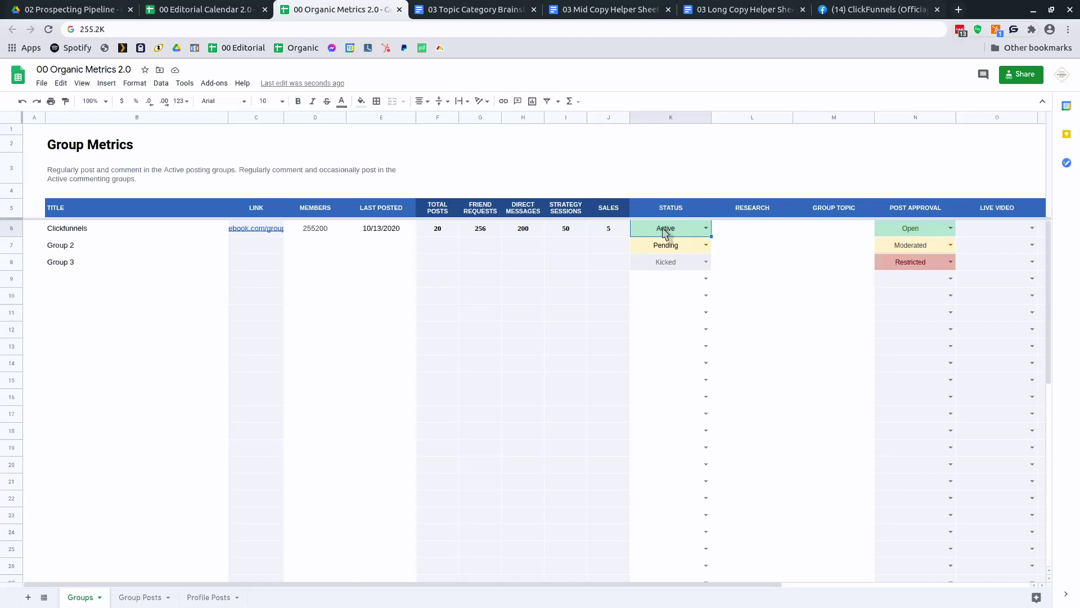
pyautogui.click(731, 225)
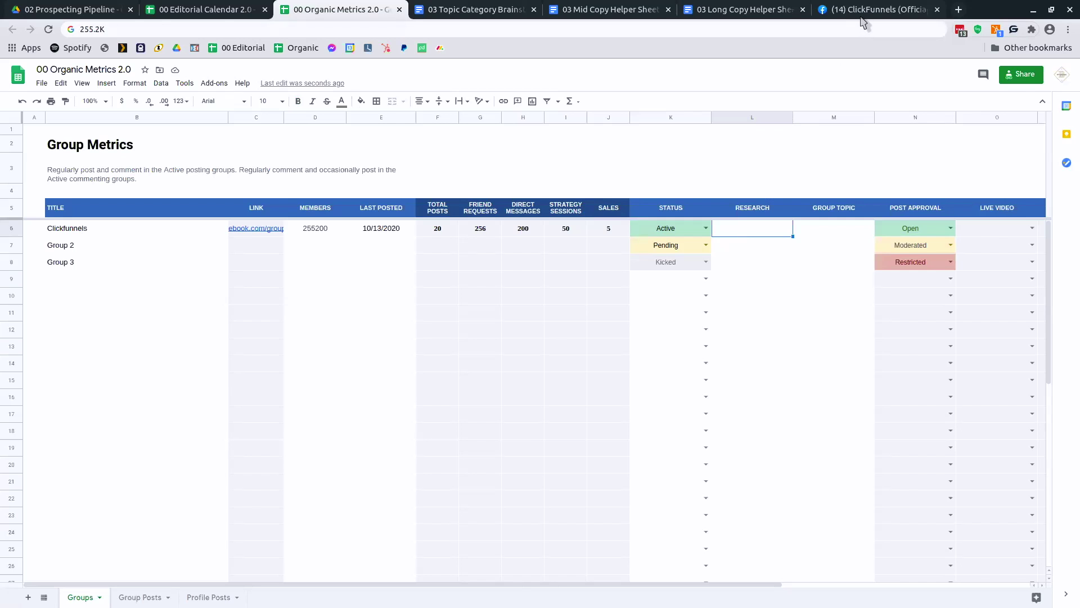
pyautogui.click(860, 15)
# - Find the 'What are you struggling with right now?' poll and enter Struggles as Clickfunnels' Research
pyautogui.scroll(-5, 859, 432)
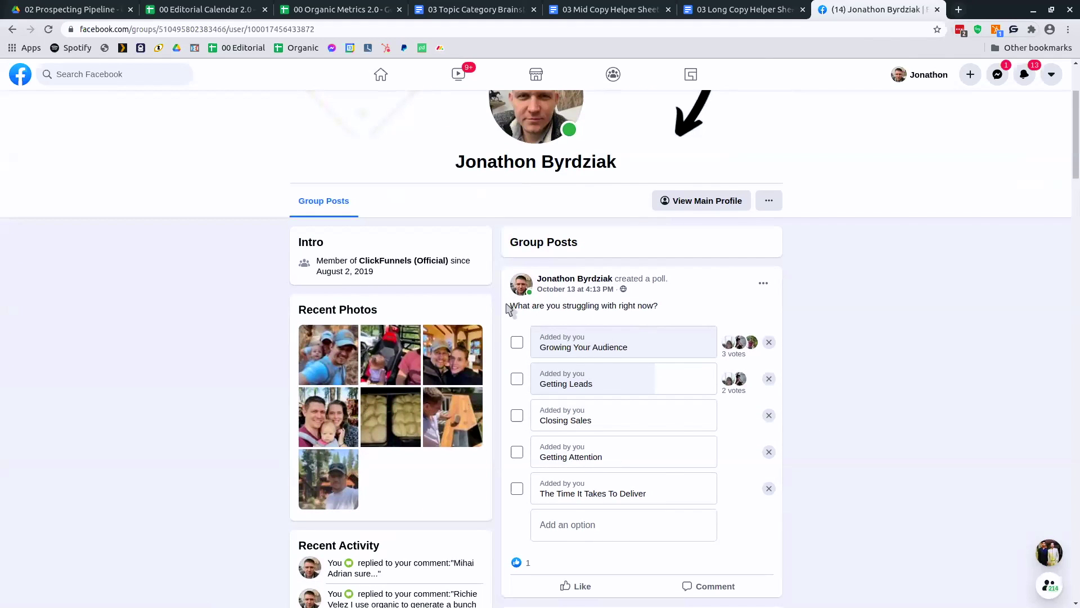
pyautogui.moveTo(510, 306); pyautogui.dragTo(667, 311)
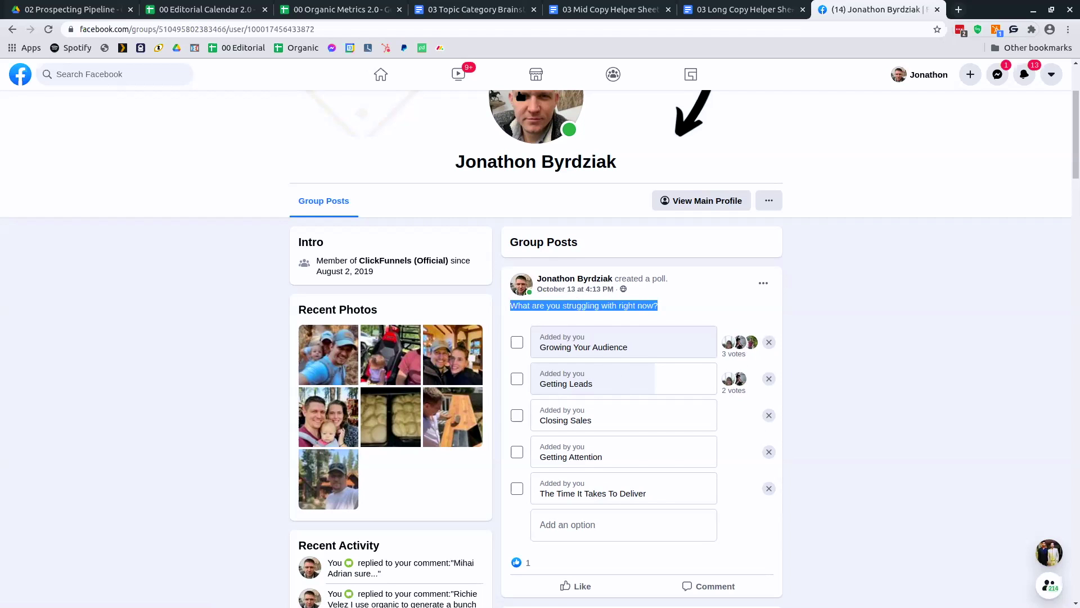
pyautogui.click(339, 10)
pyautogui.click(750, 228)
pyautogui.write('Struggles')
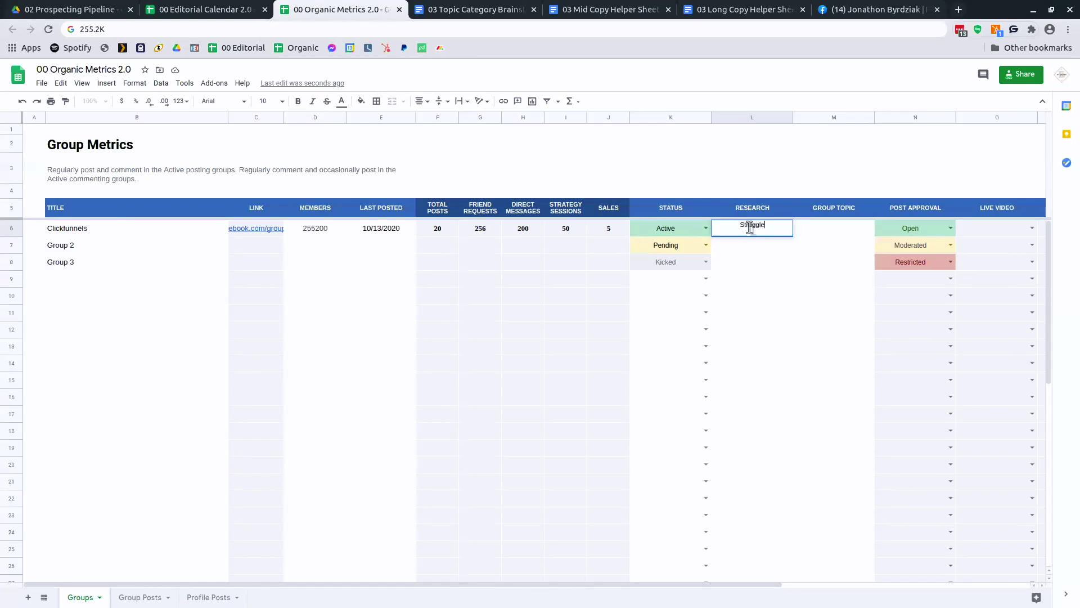
# - Hyperlink the Struggles cell to the copied Facebook page URL
pyautogui.click(106, 83)
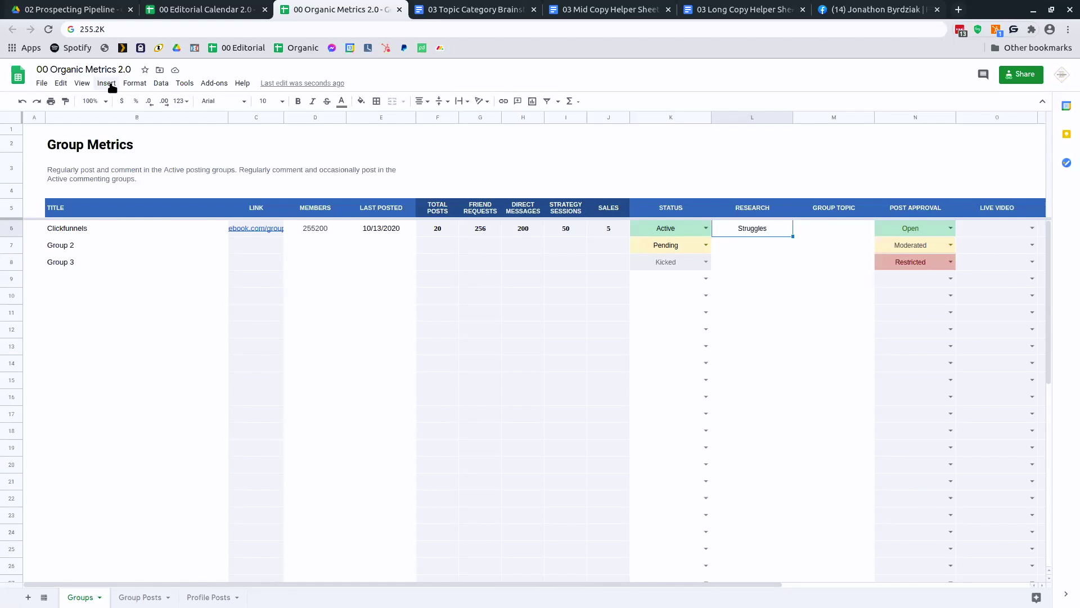
pyautogui.click(130, 314)
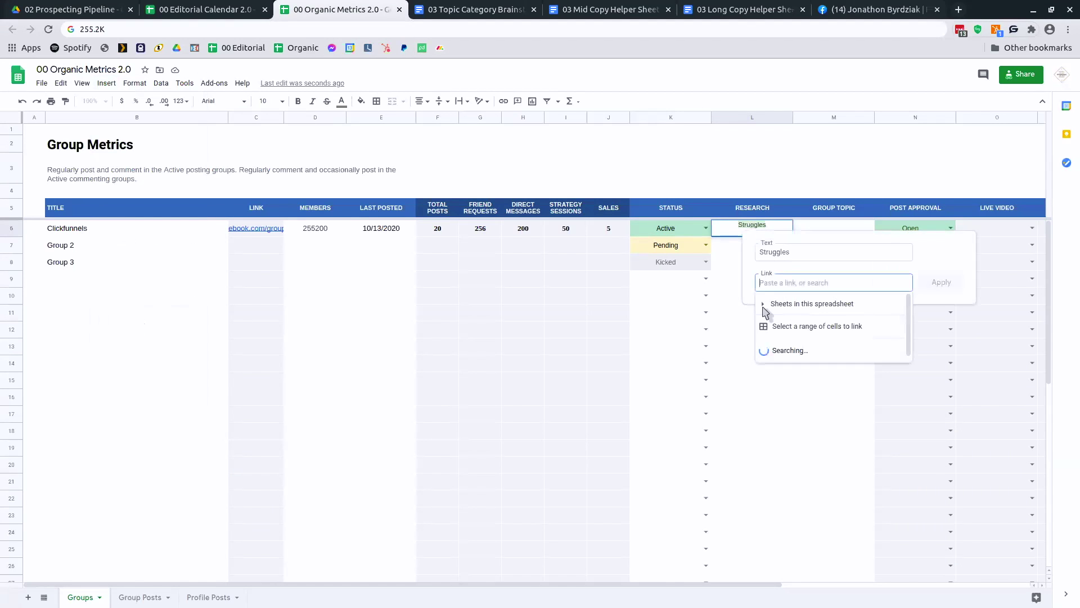
pyautogui.hotkey('ctrl', 'v')
pyautogui.click(936, 287)
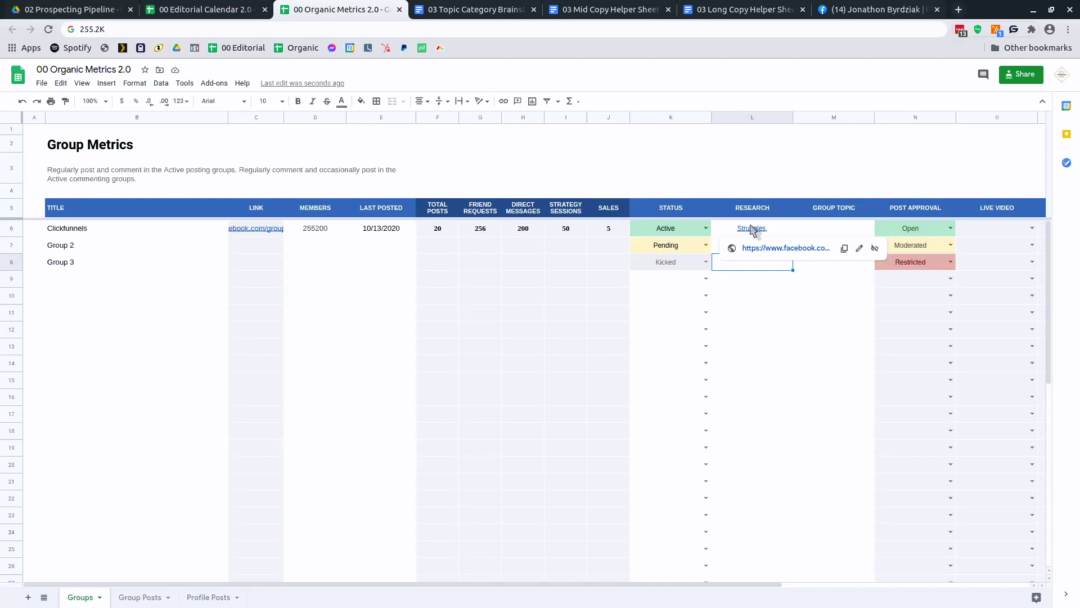
# - Select the ClickFunnels group's About text beginning 'Network and become a part of this ever-growing community'
pyautogui.click(829, 226)
pyautogui.click(864, 15)
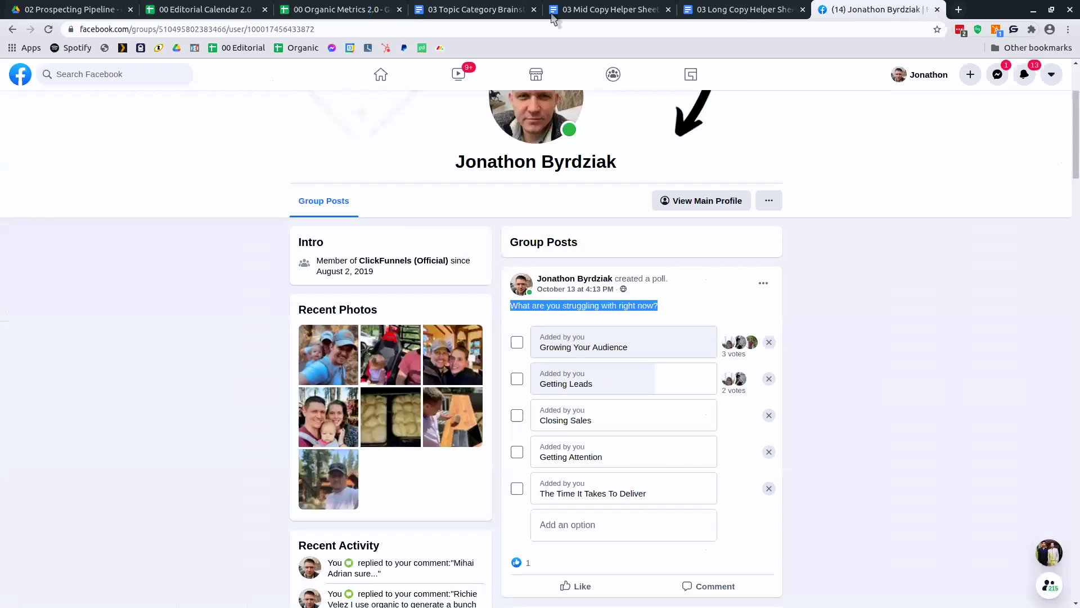
pyautogui.scroll(1, 365, 295)
pyautogui.click(390, 321)
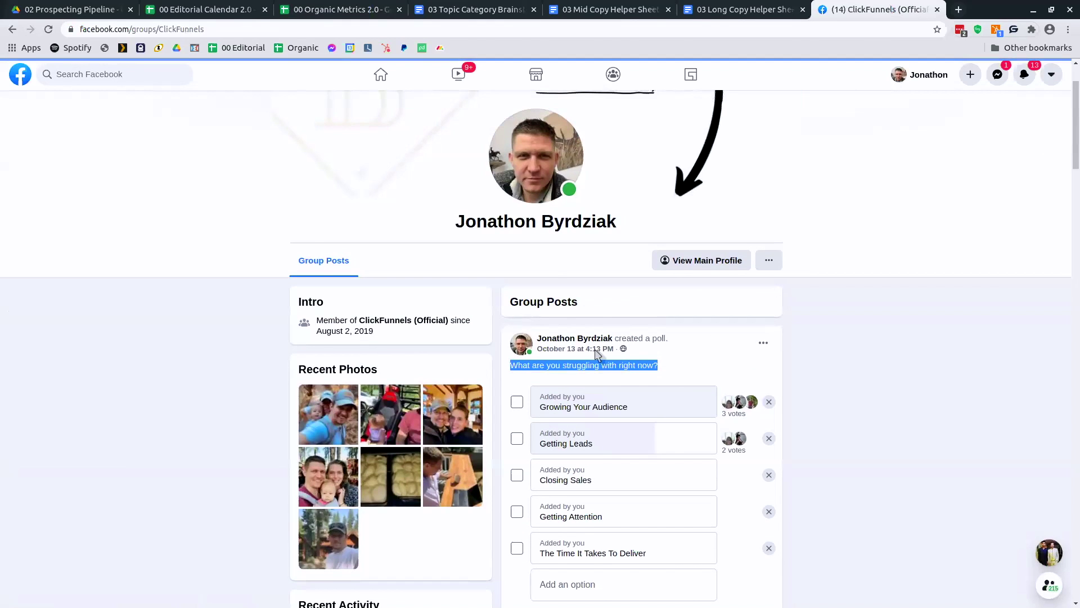
pyautogui.click(608, 291)
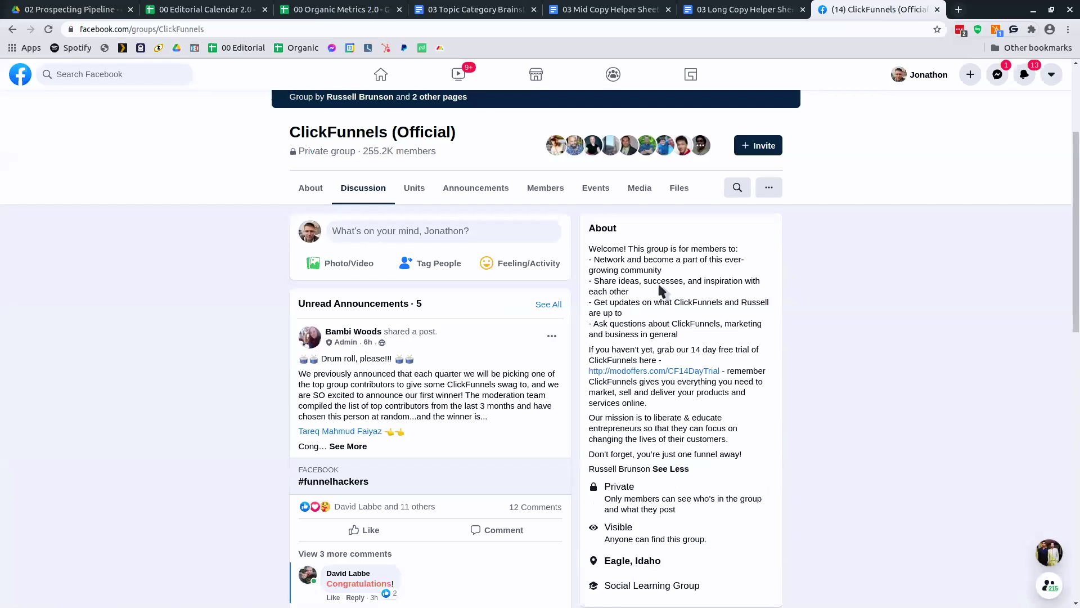
pyautogui.moveTo(591, 250); pyautogui.dragTo(743, 396)
pyautogui.click(744, 395)
pyautogui.moveTo(594, 259); pyautogui.dragTo(686, 336)
pyautogui.hotkey('ctrl', 'c')
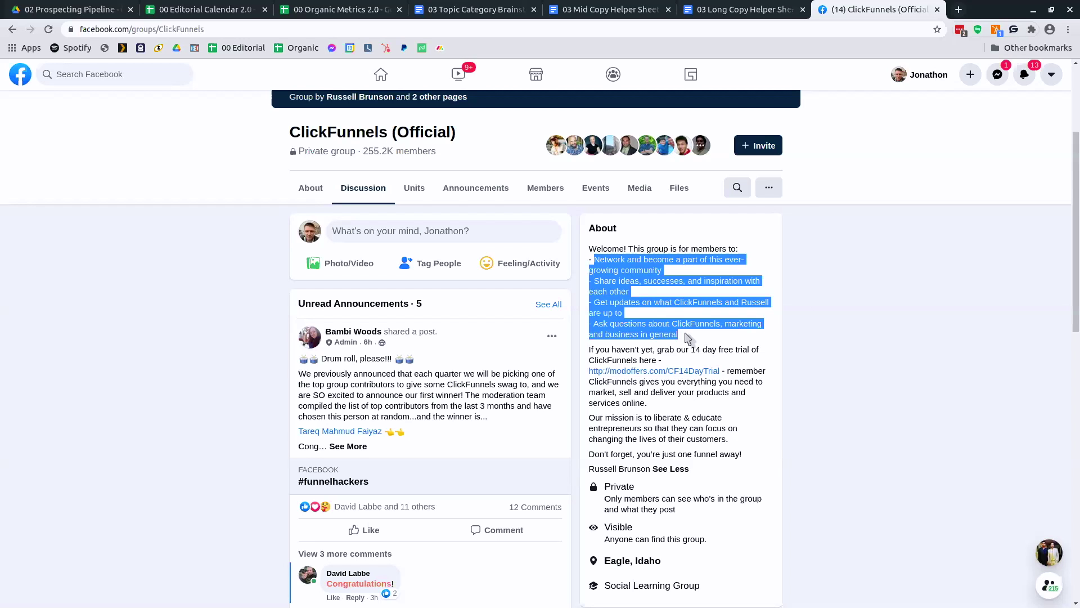
# - Paste the About description into Clickfunnels' Group Topic cell as a single line
pyautogui.click(358, 8)
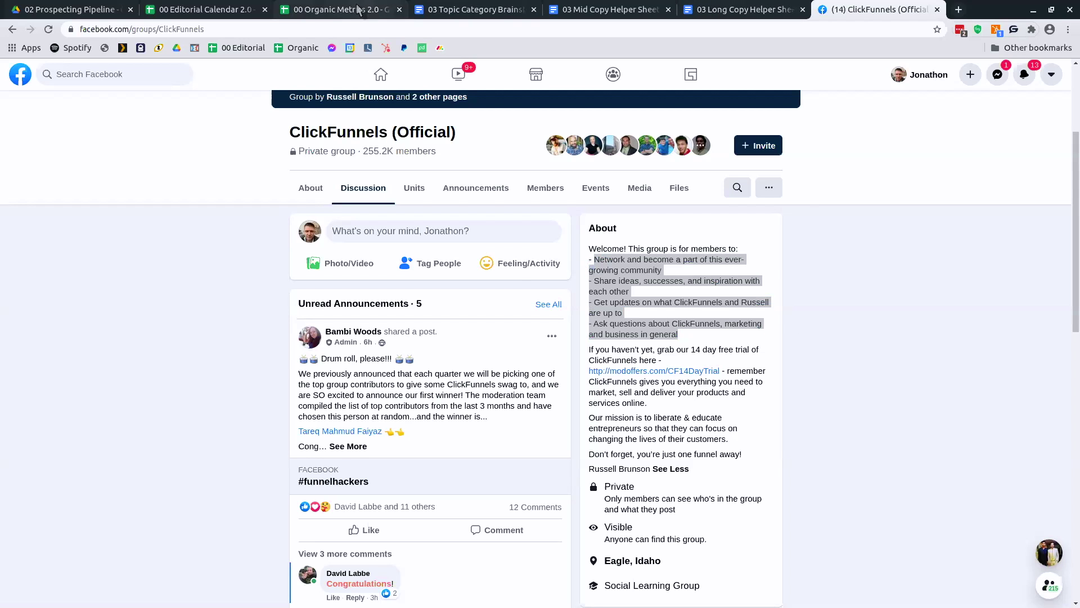
pyautogui.hotkey('ctrl', 'v')
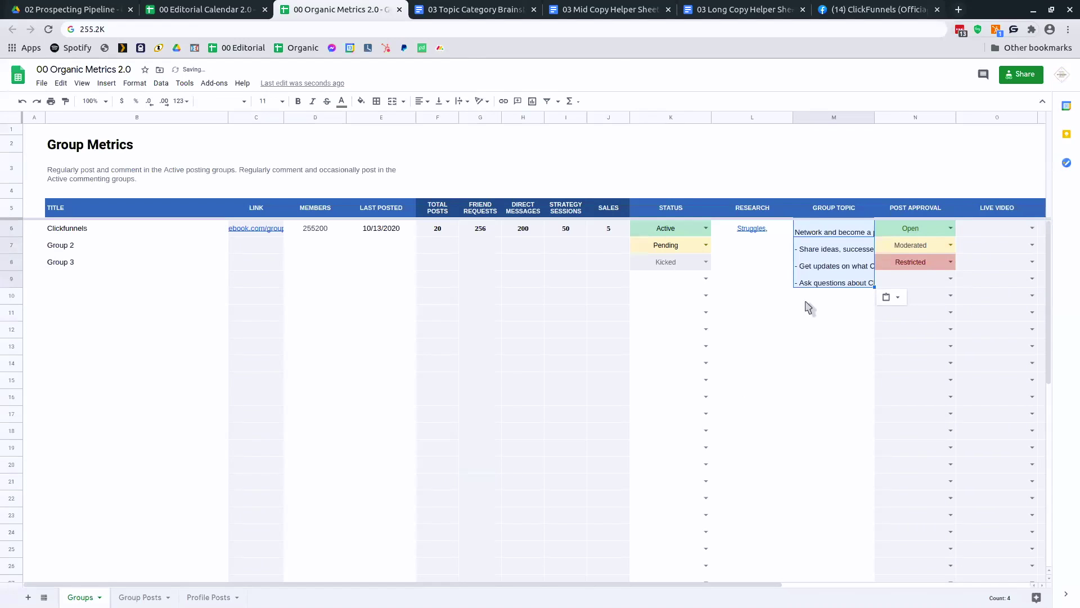
pyautogui.hotkey('ctrl', 'z')
pyautogui.click(607, 29)
pyautogui.hotkey('ctrl', 'v')
pyautogui.hotkey('ctrl', 'a')
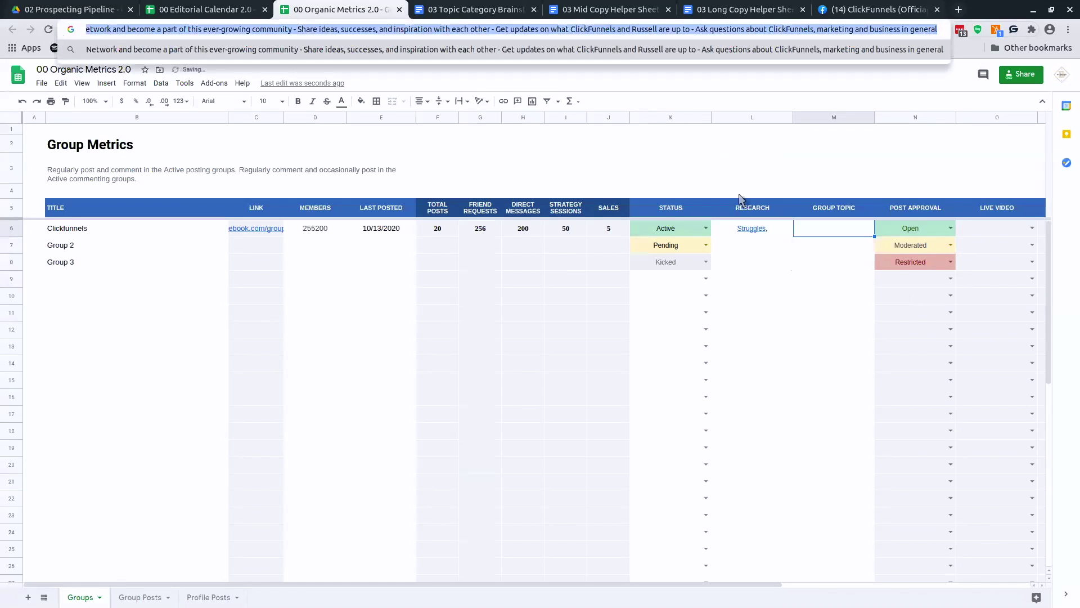
pyautogui.hotkey('ctrl', 'c')
pyautogui.click(832, 229)
pyautogui.hotkey('ctrl', 'v')
pyautogui.click(841, 280)
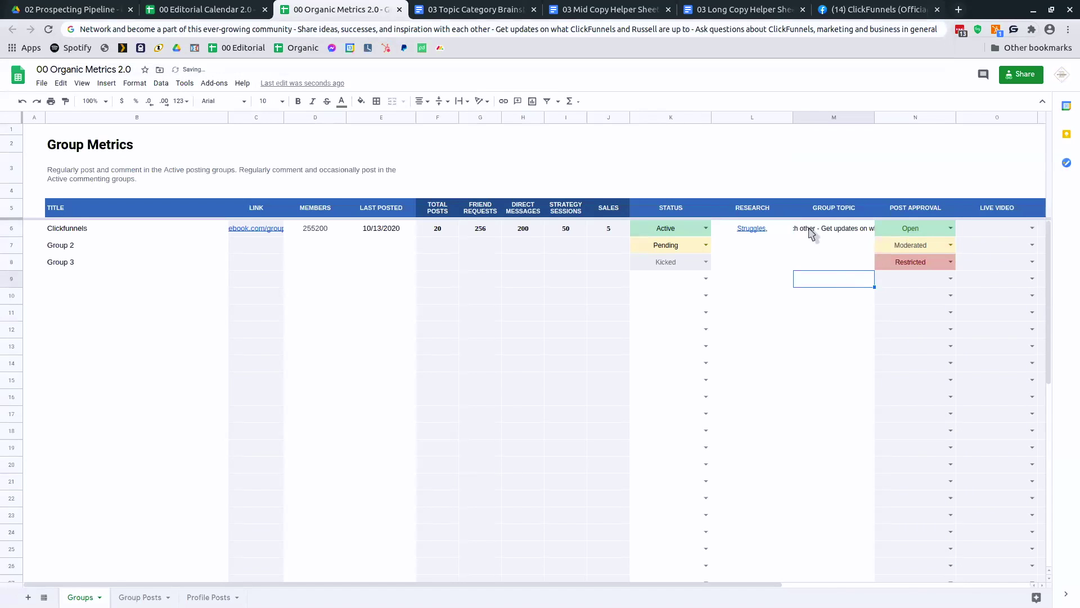
pyautogui.click(815, 234)
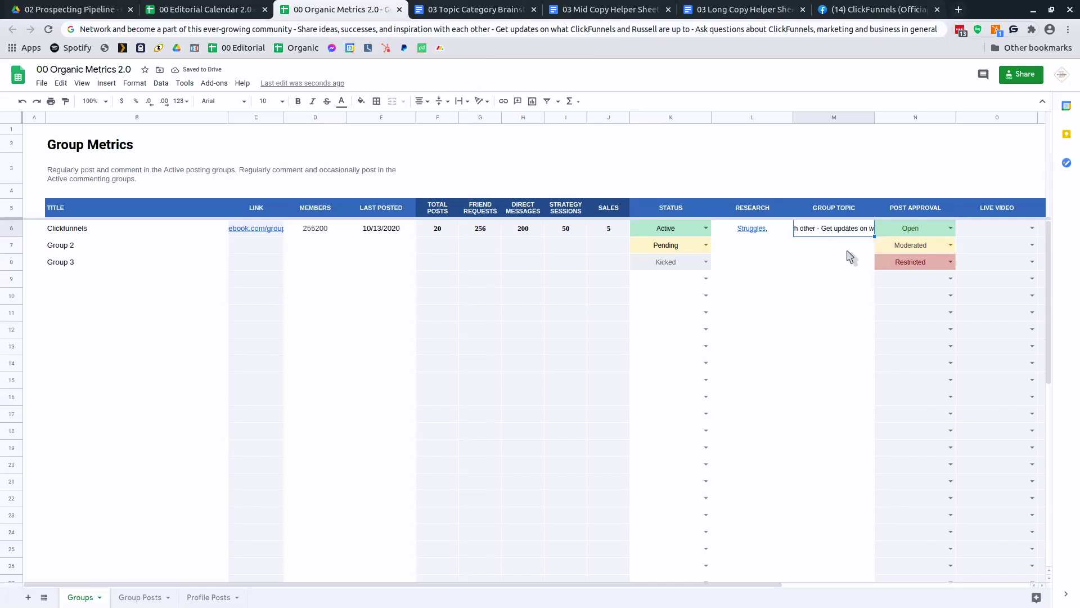
pyautogui.click(925, 230)
# - Set Clickfunnels' Post Approval to Moderated
pyautogui.hscroll(1, 743, 585)
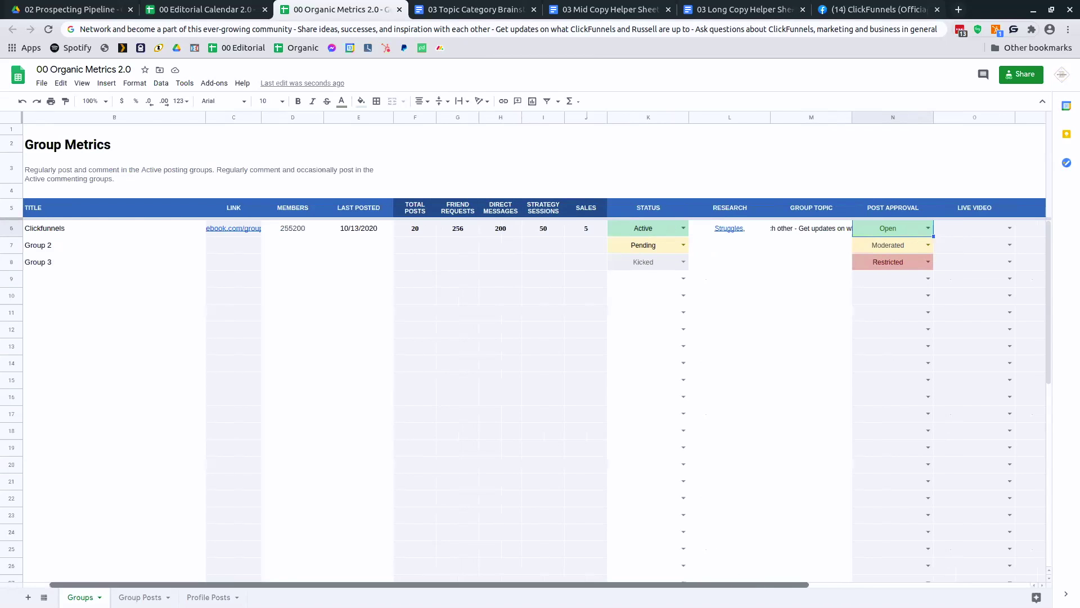
pyautogui.hscroll(2, 743, 585)
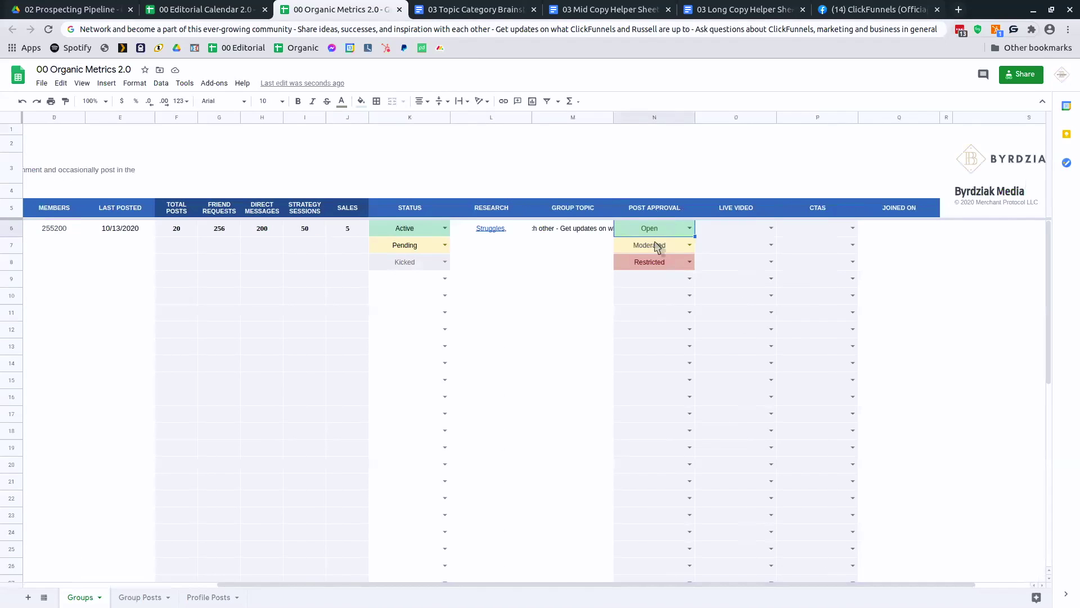
pyautogui.click(689, 229)
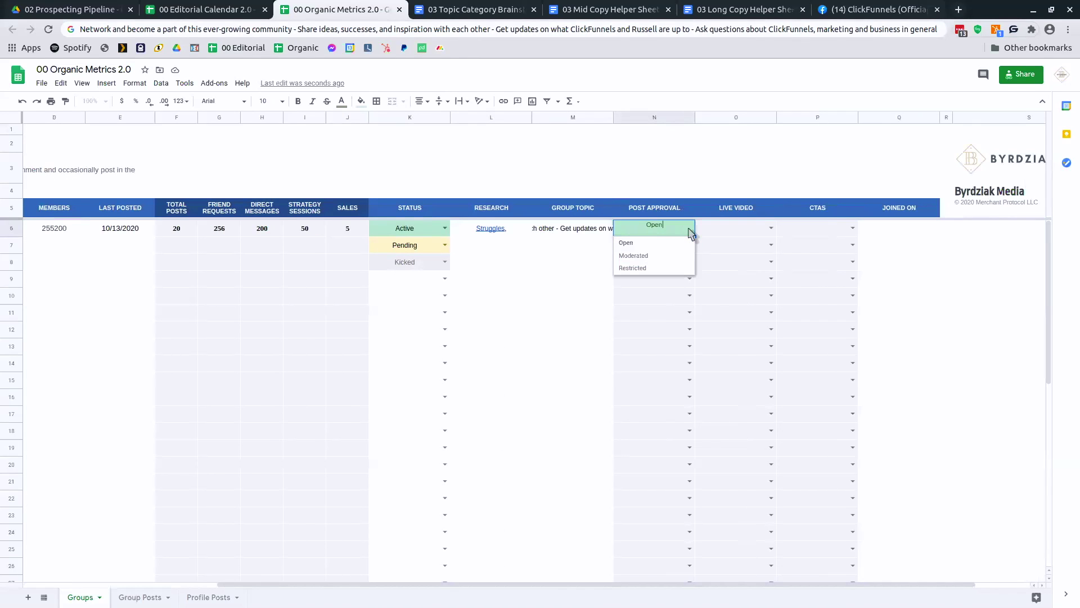
pyautogui.click(646, 256)
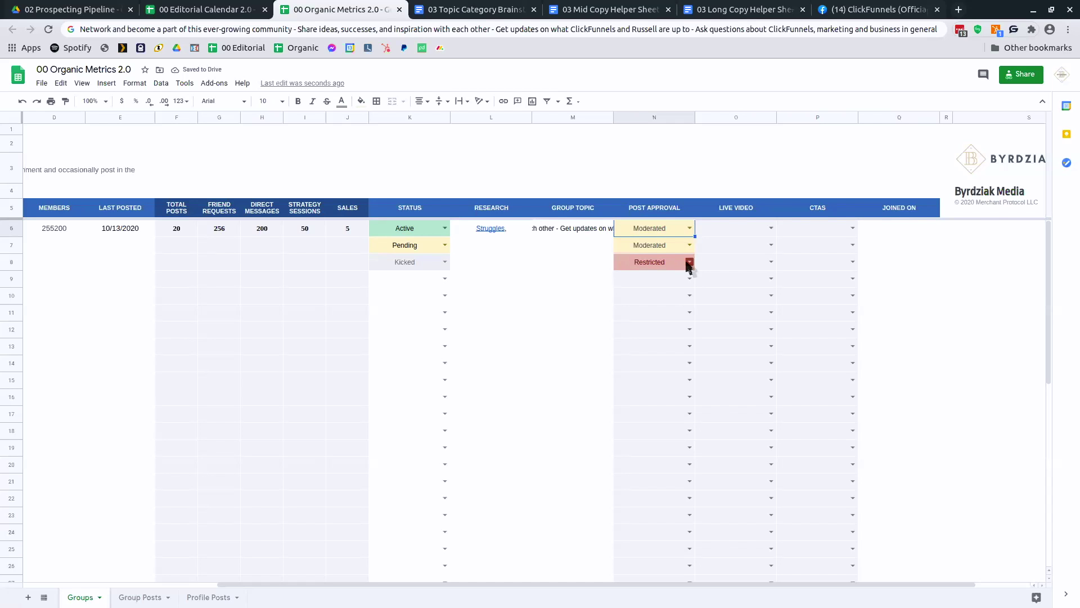
# - Enter PAID for Clickfunnels' Live Video and CTAs
pyautogui.click(770, 228)
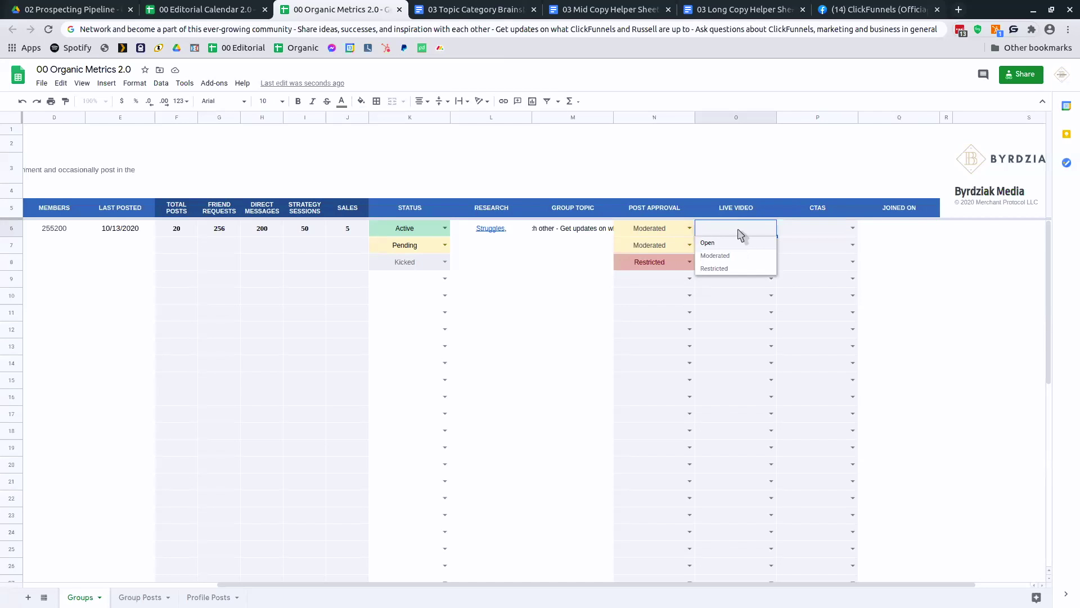
pyautogui.write('AID')
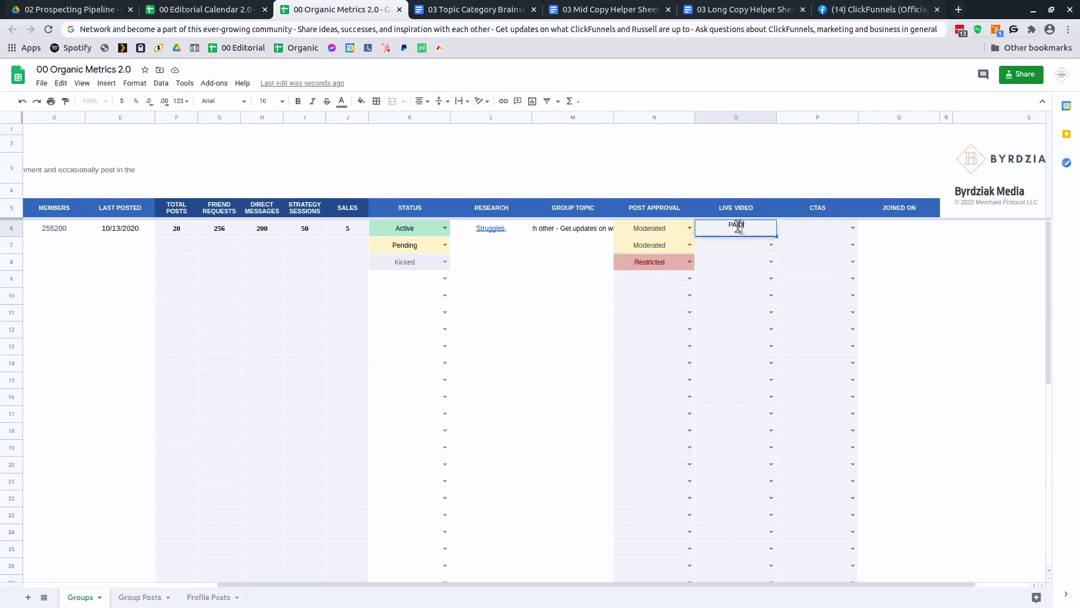
pyautogui.click(804, 231)
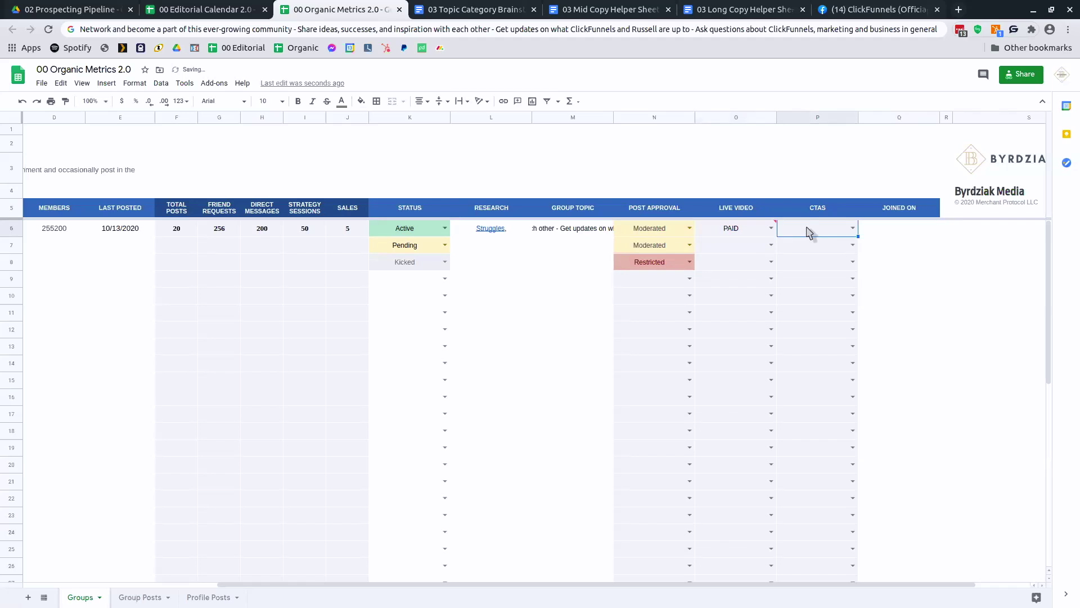
pyautogui.doubleClick(813, 227)
pyautogui.write('PAID')
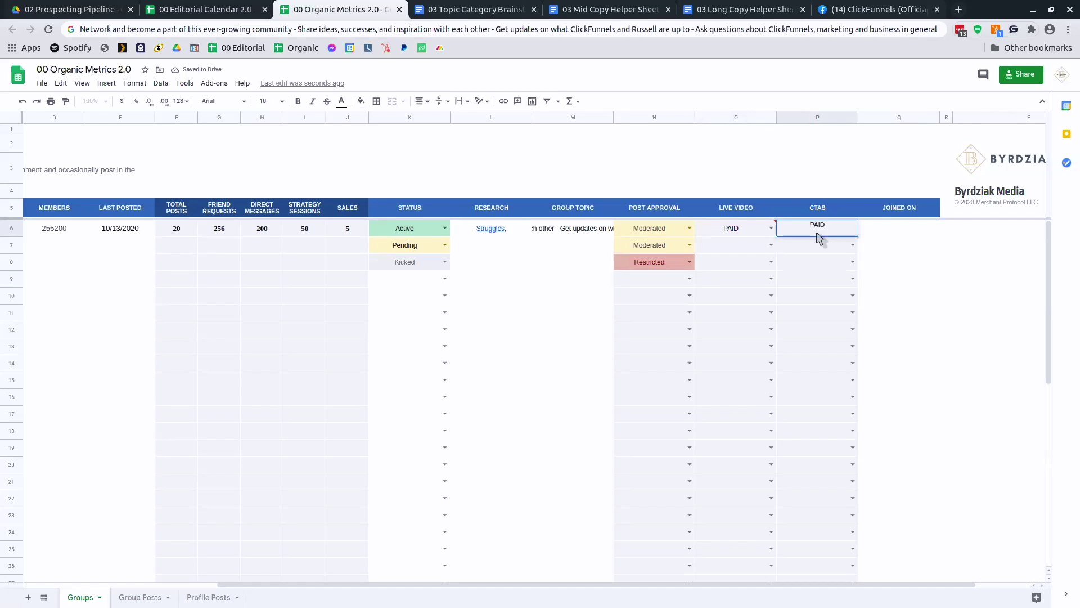
pyautogui.press('Return')
# - Find the August 2, 2019 join date on the Facebook group profile
pyautogui.click(882, 232)
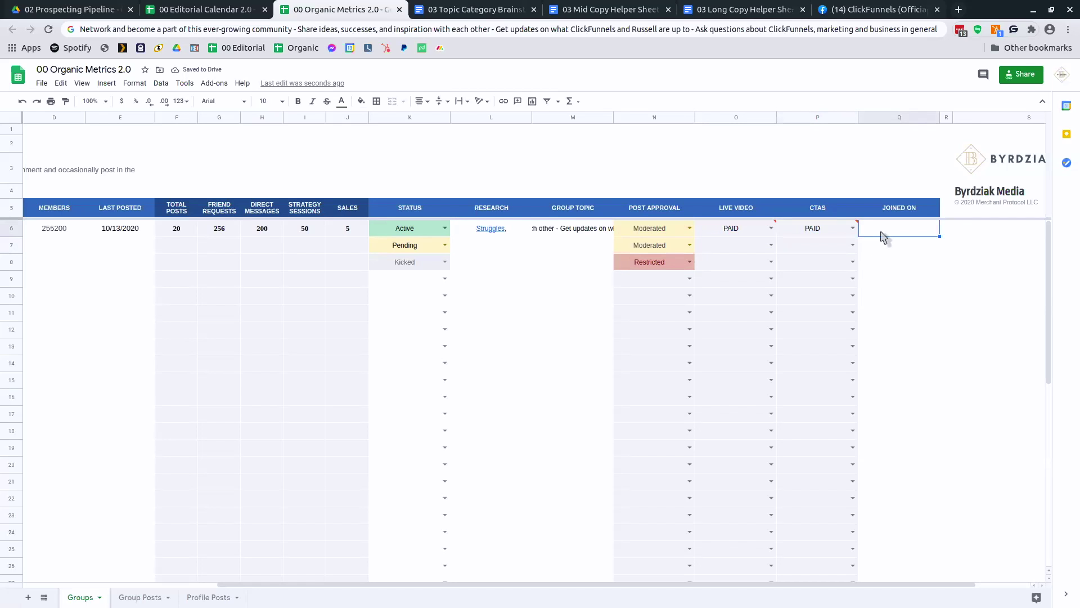
pyautogui.click(912, 9)
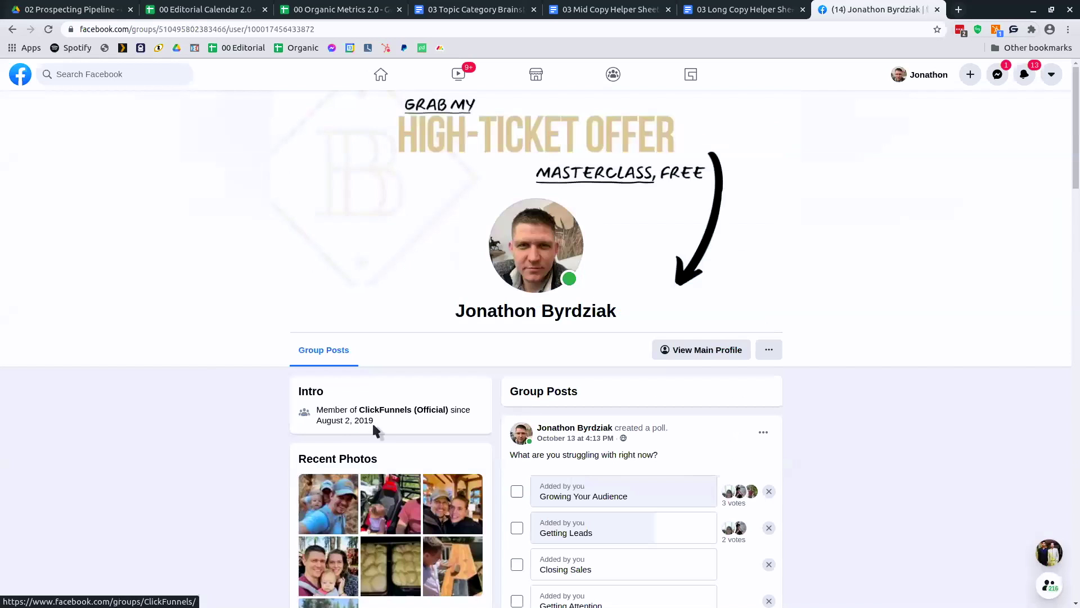
pyautogui.moveTo(345, 434); pyautogui.dragTo(388, 29)
# - Paste 8/2/2019 into Clickfunnels' Joined On cell
pyautogui.click(324, 13)
pyautogui.hotkey('ctrl', 'v')
pyautogui.click(895, 248)
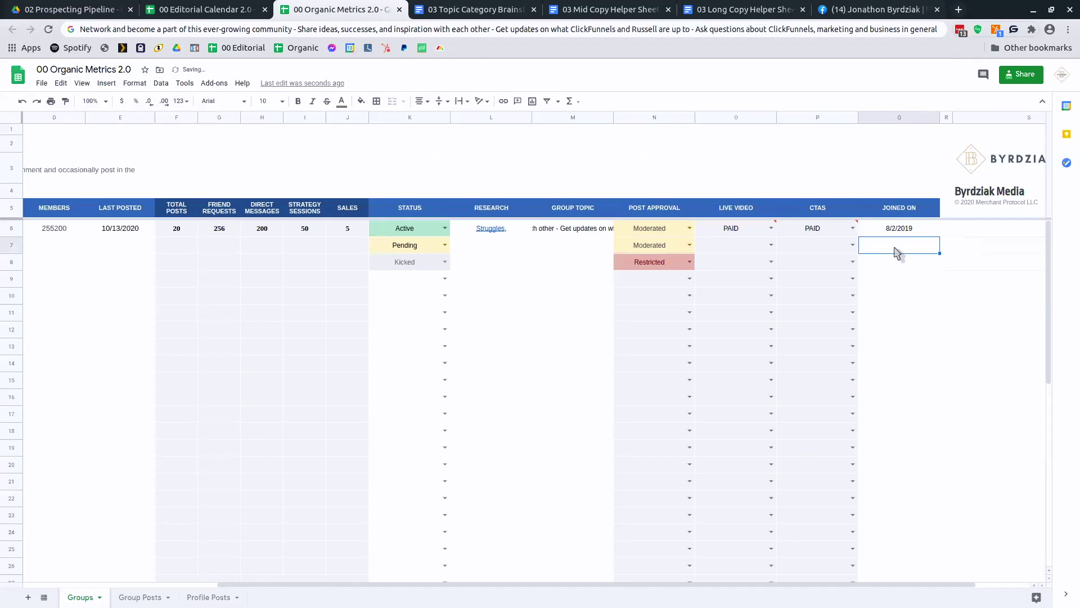
# - Scroll back left to review the completed Clickfunnels row
pyautogui.moveTo(699, 587); pyautogui.dragTo(548, 588)
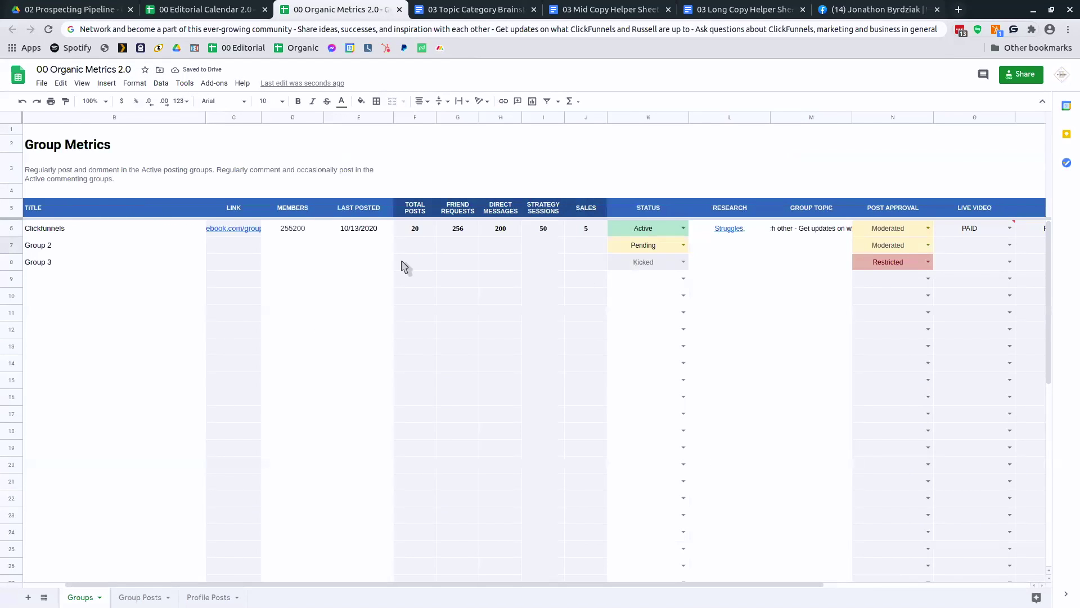
pyautogui.click(585, 228)
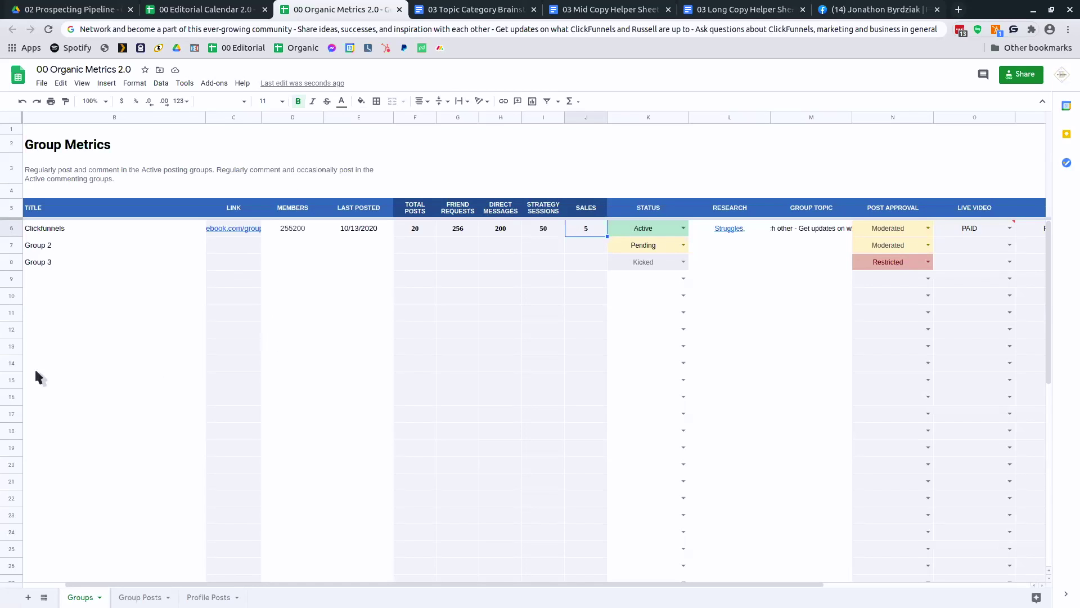
pyautogui.click(13, 363)
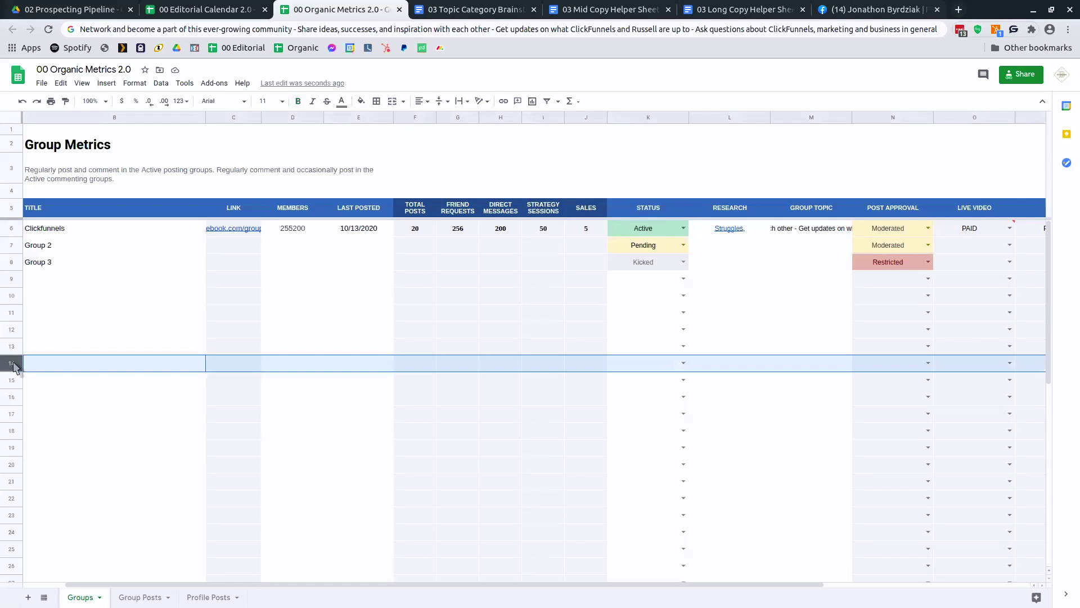
pyautogui.moveTo(89, 229); pyautogui.dragTo(99, 337)
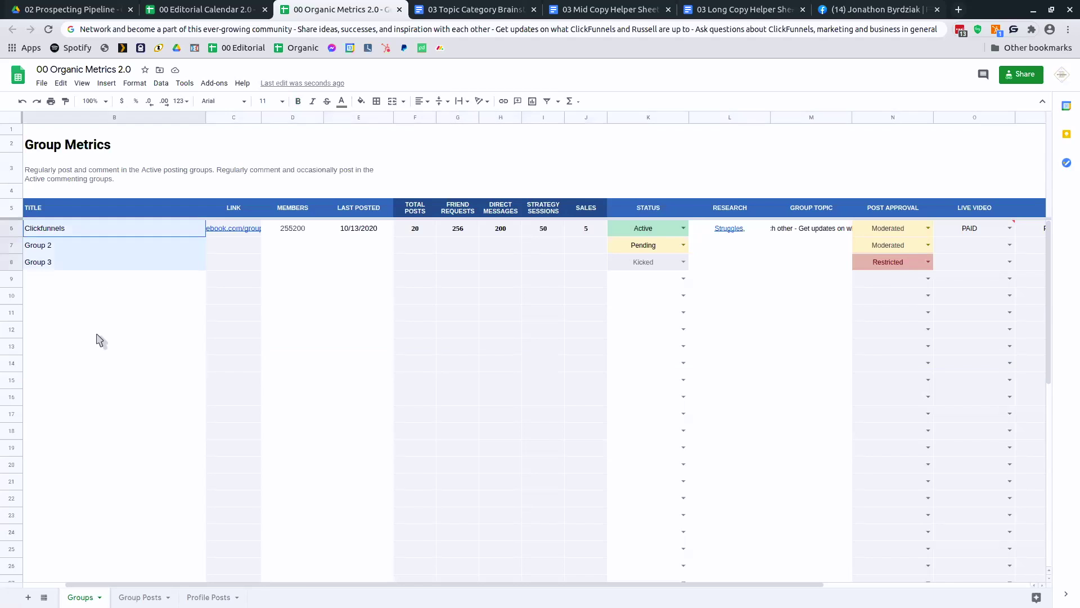
pyautogui.click(12, 348)
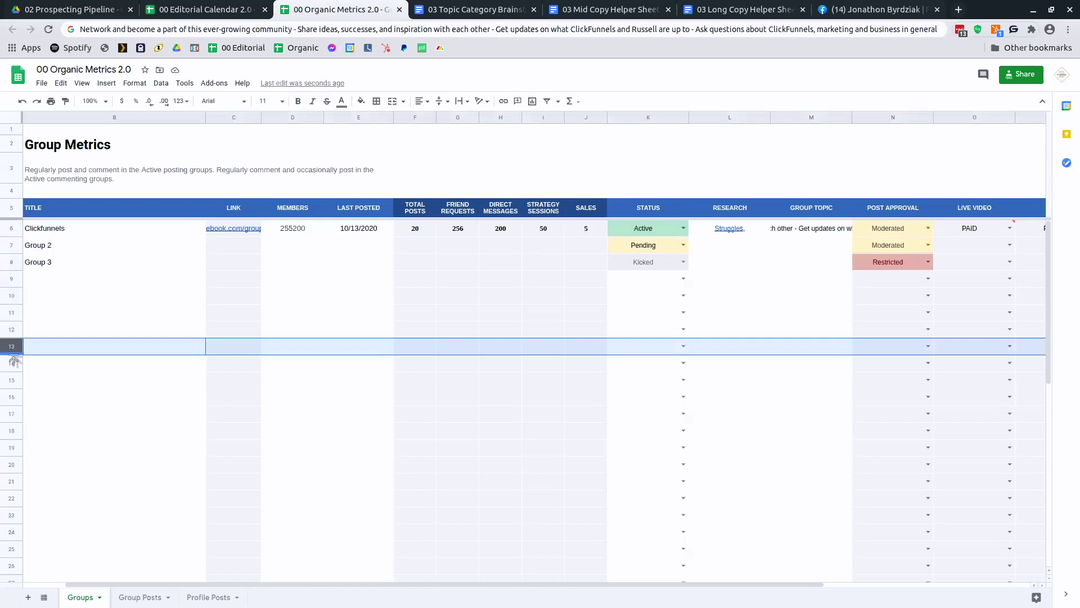
pyautogui.moveTo(12, 344)
pyautogui.mouseDown()
pyautogui.moveTo(11, 427)
pyautogui.moveTo(12, 349)
pyautogui.mouseUp()
# - On the Group Posts sheet, copy the October 1 ClickFunnels post's headline from Facebook
pyautogui.click(140, 597)
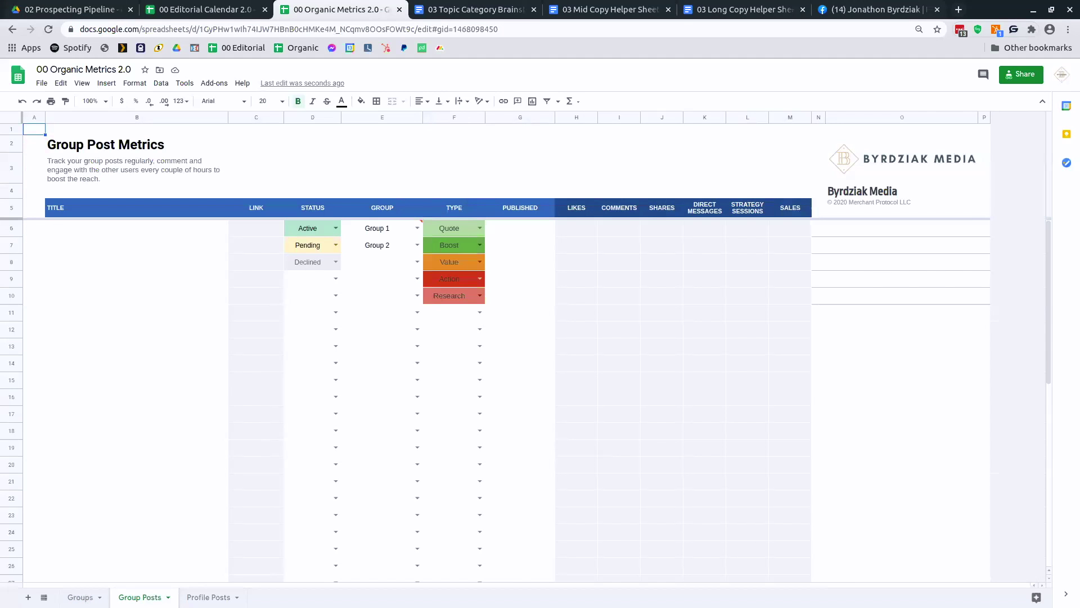
pyautogui.click(130, 228)
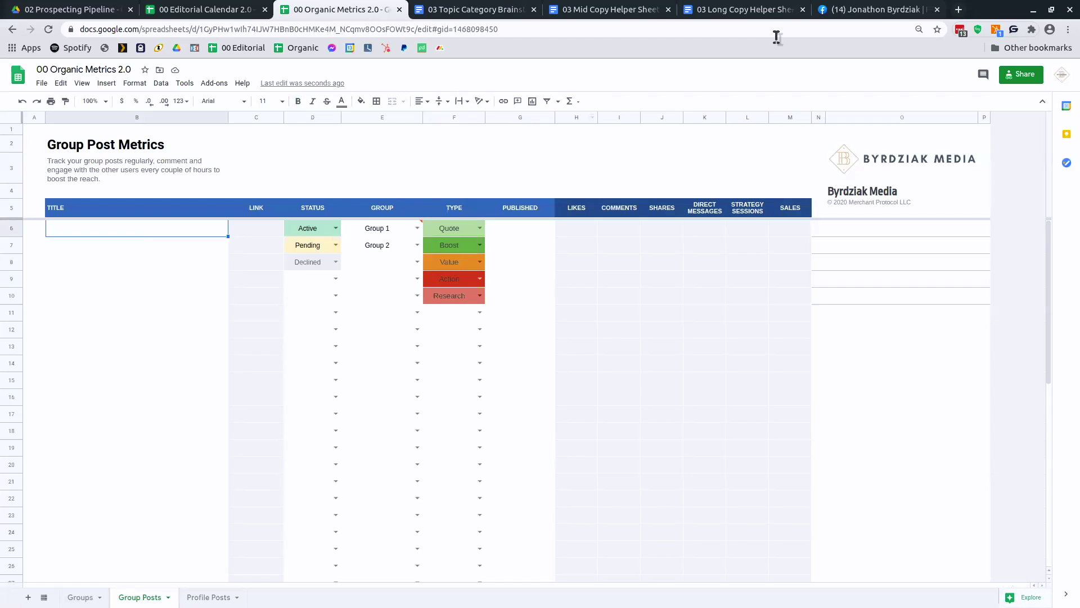
pyautogui.click(886, 11)
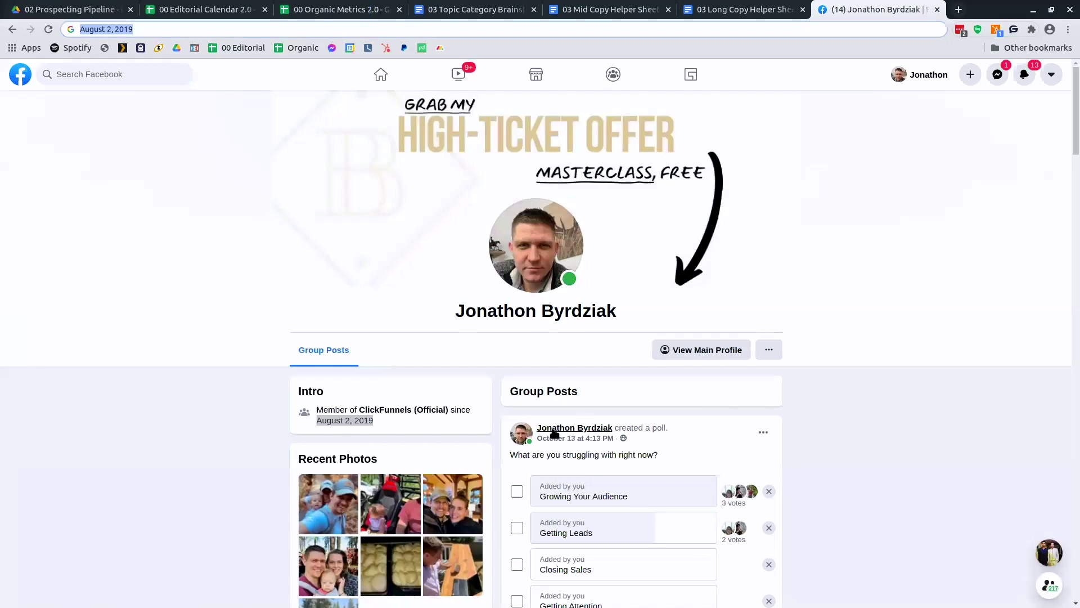
pyautogui.scroll(-2, 553, 434)
pyautogui.scroll(-1, 553, 434)
pyautogui.scroll(1, 528, 356)
pyautogui.scroll(-3, 528, 358)
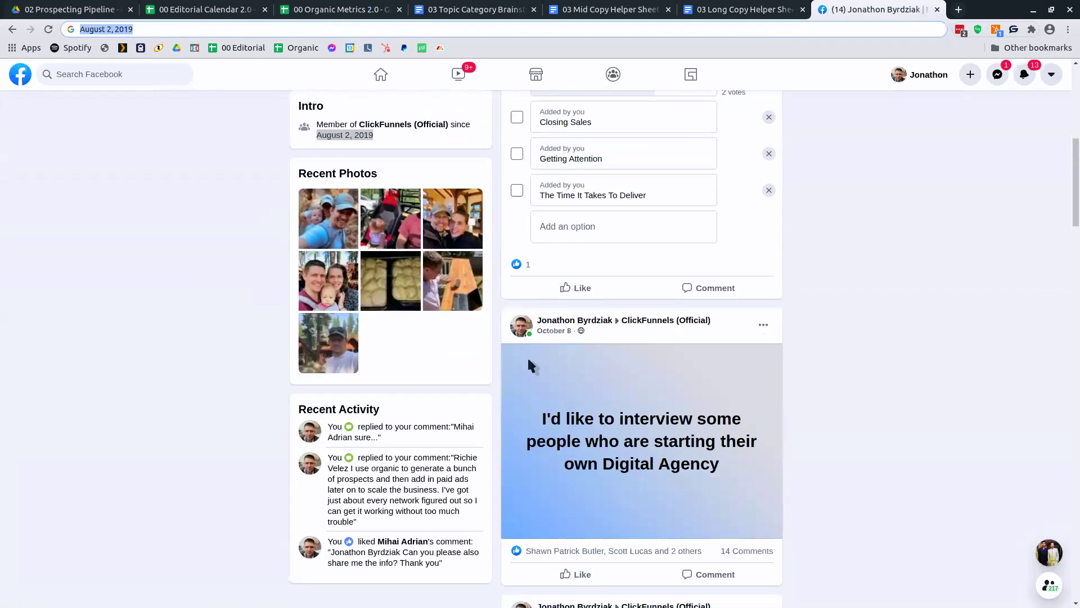
pyautogui.scroll(1, 528, 358)
pyautogui.moveTo(528, 358); pyautogui.dragTo(735, 446)
pyautogui.scroll(-12, 736, 446)
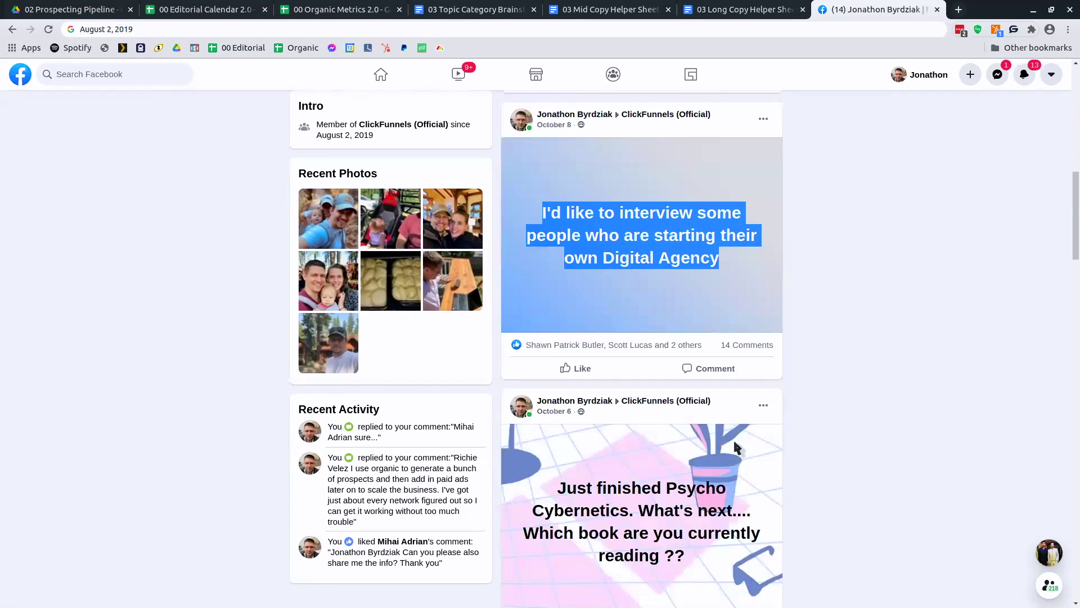
pyautogui.scroll(-3, 685, 439)
pyautogui.moveTo(503, 379); pyautogui.dragTo(721, 390)
pyautogui.hotkey('ctrl', 'c')
# - Paste 'It's getting WAY too complicated to land clients in 2020' into Title cell B6
pyautogui.click(554, 29)
pyautogui.hotkey('ctrl', 'v')
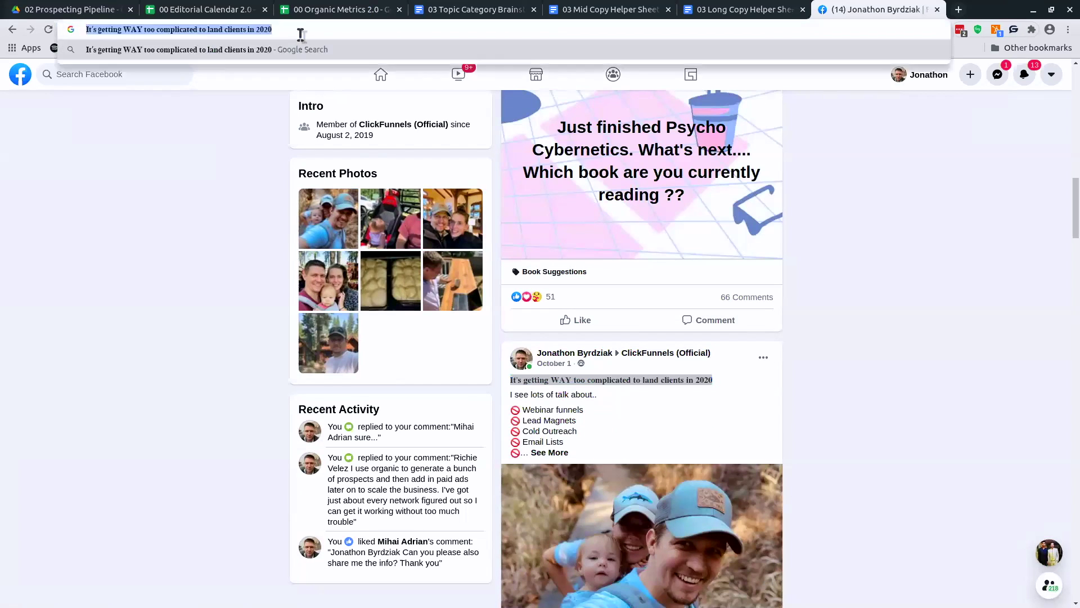
pyautogui.click(337, 10)
pyautogui.hotkey('ctrl', 'v')
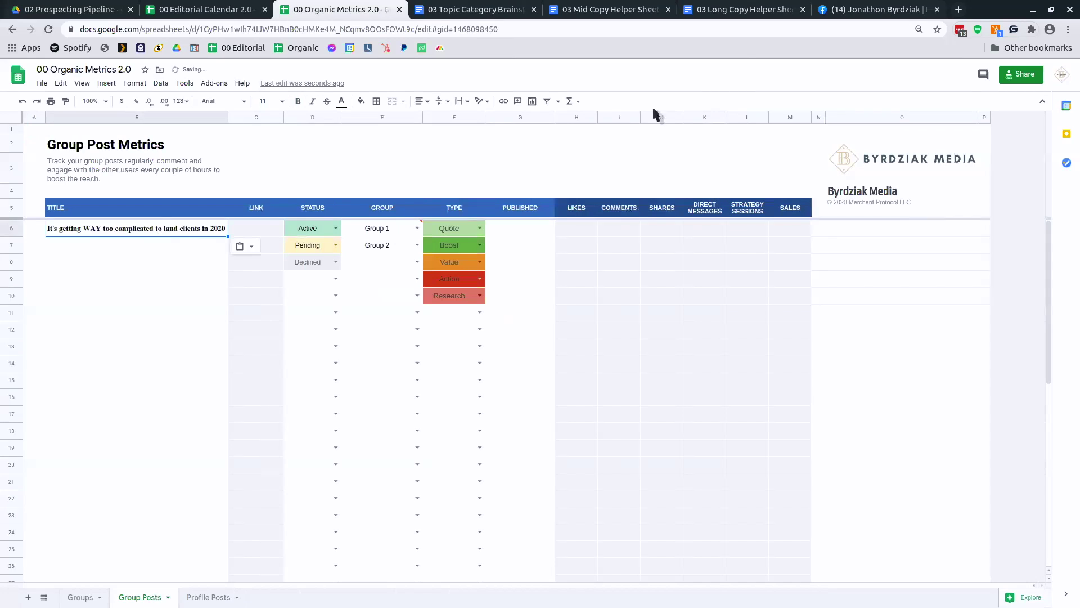
# - Paste the post's Facebook link into cell C6
pyautogui.moveTo(869, 10); pyautogui.dragTo(444, 12)
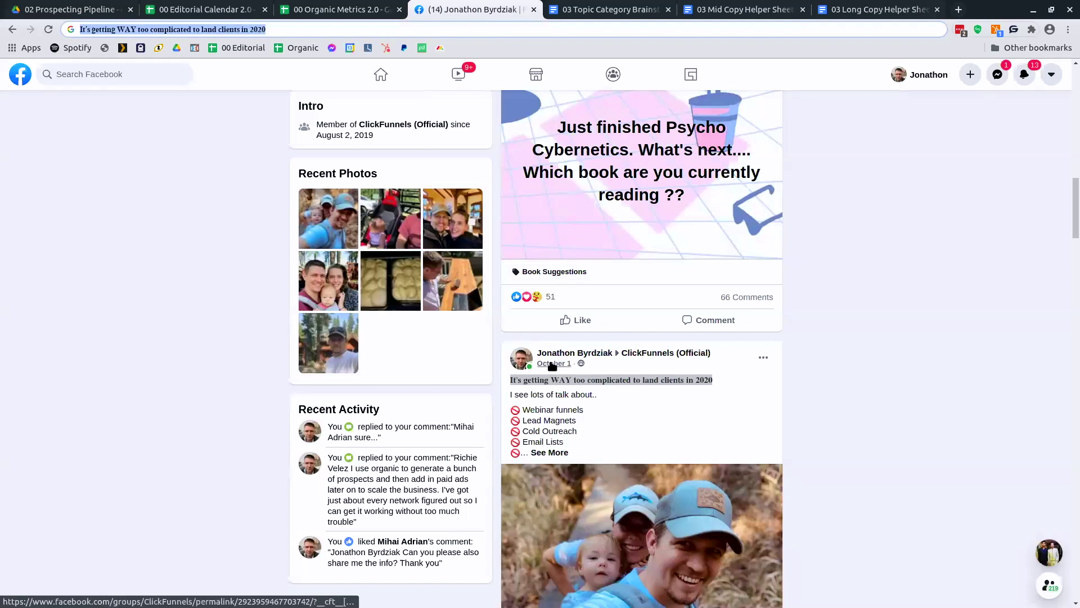
pyautogui.scroll(-3, 573, 431)
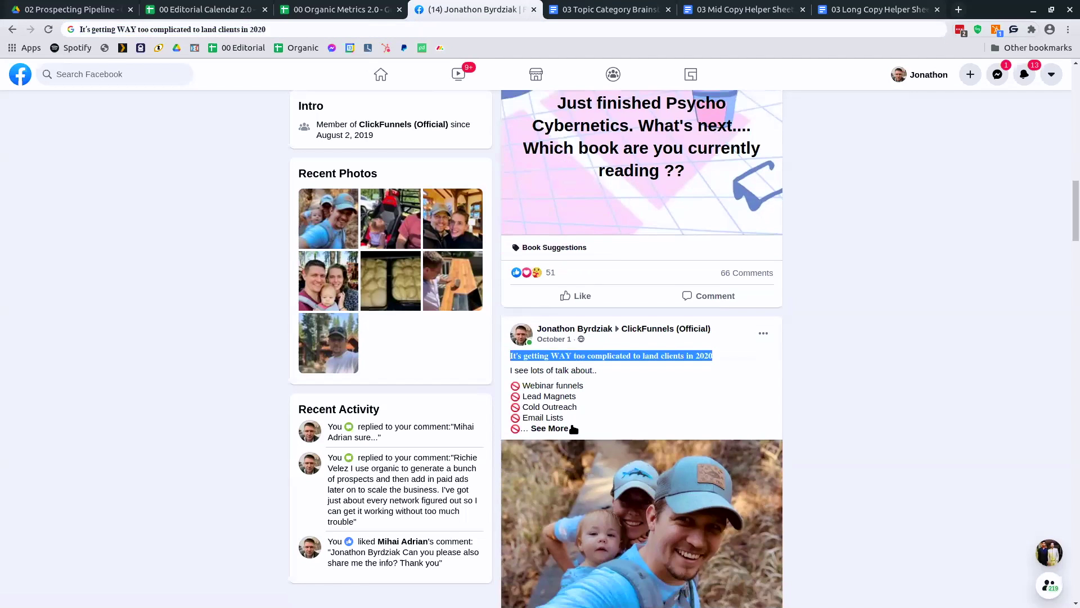
pyautogui.click(355, 10)
pyautogui.hotkey('ctrl', 'v')
# - Review the status options, then set the post's group in E6 to Clickfunnels
pyautogui.click(323, 226)
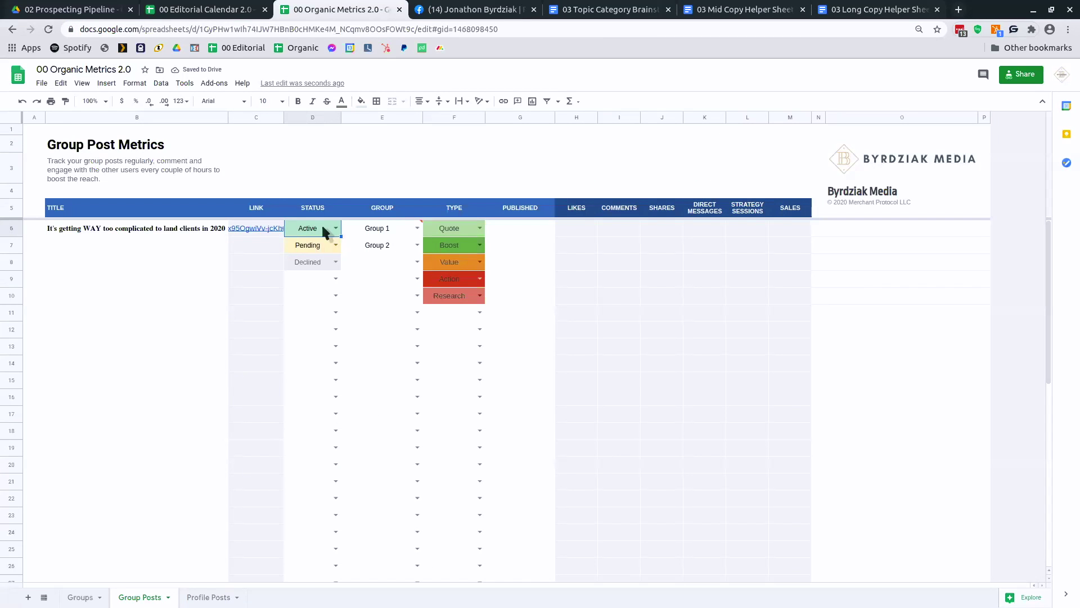
pyautogui.click(321, 245)
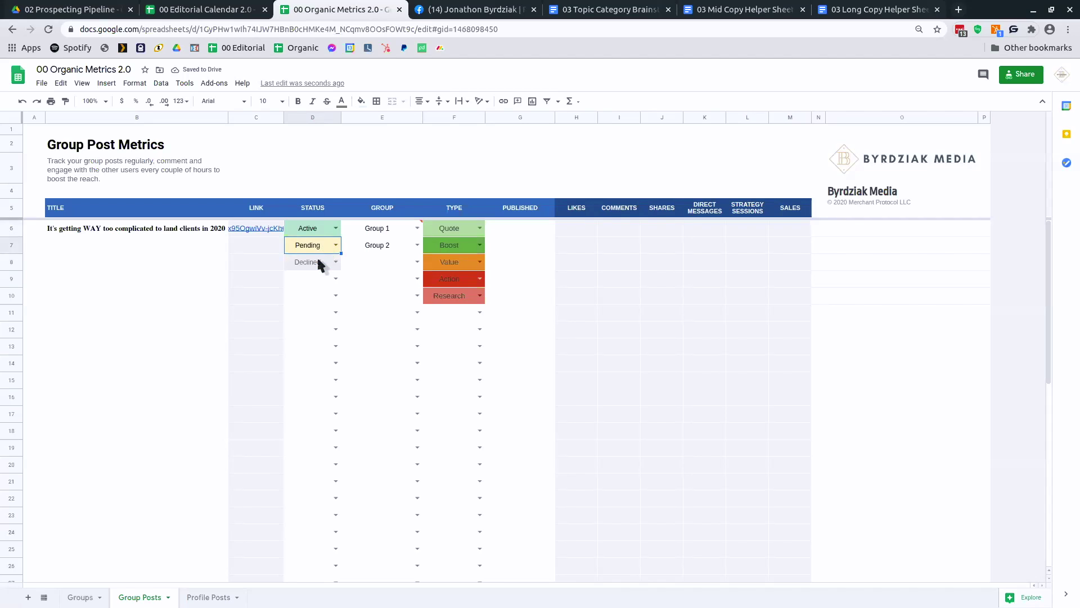
pyautogui.click(320, 263)
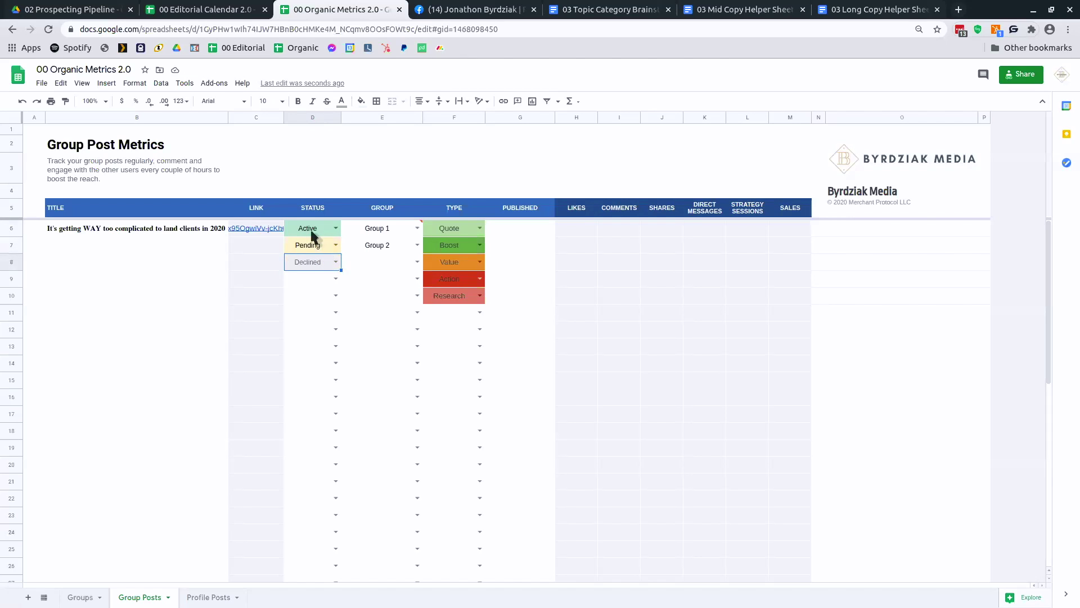
pyautogui.click(396, 228)
pyautogui.click(416, 228)
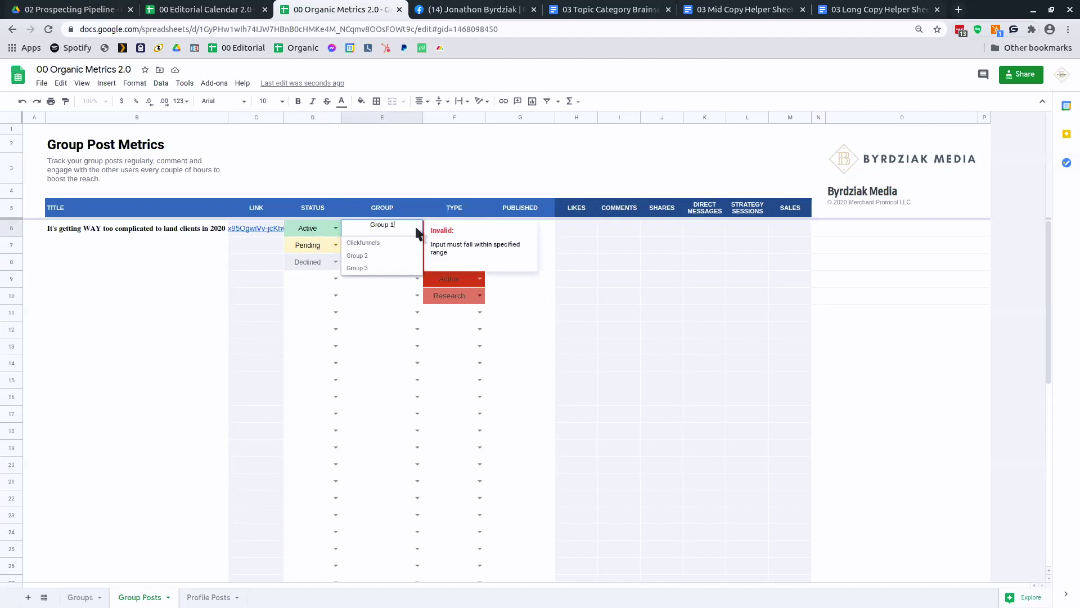
pyautogui.click(373, 243)
pyautogui.hotkey('ctrl', 'shift', 'pageup')
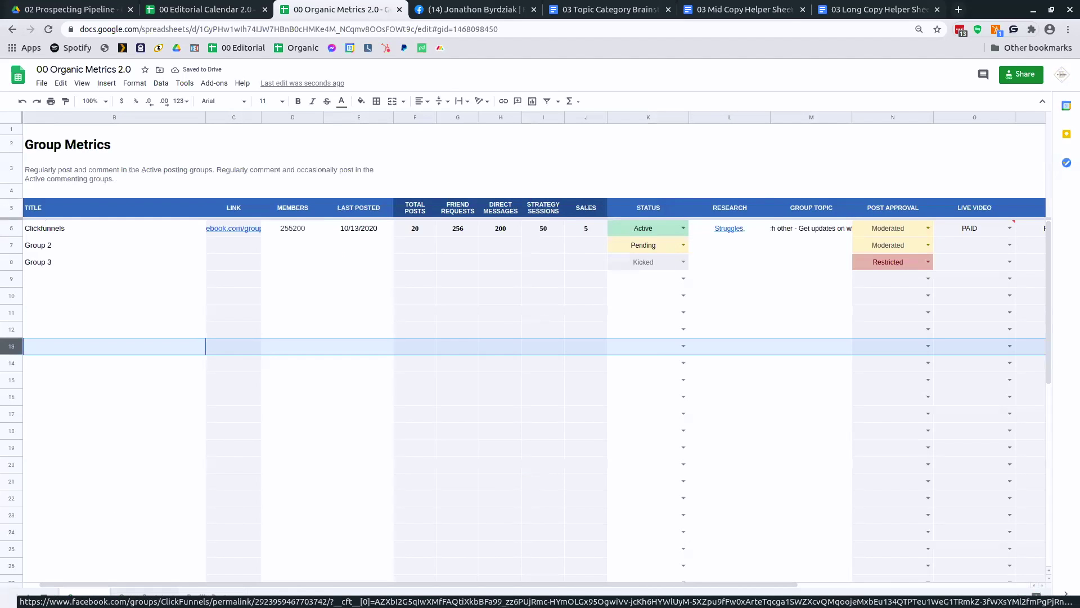
pyautogui.hotkey('ctrl', 'shift', 'pagedown')
pyautogui.click(417, 228)
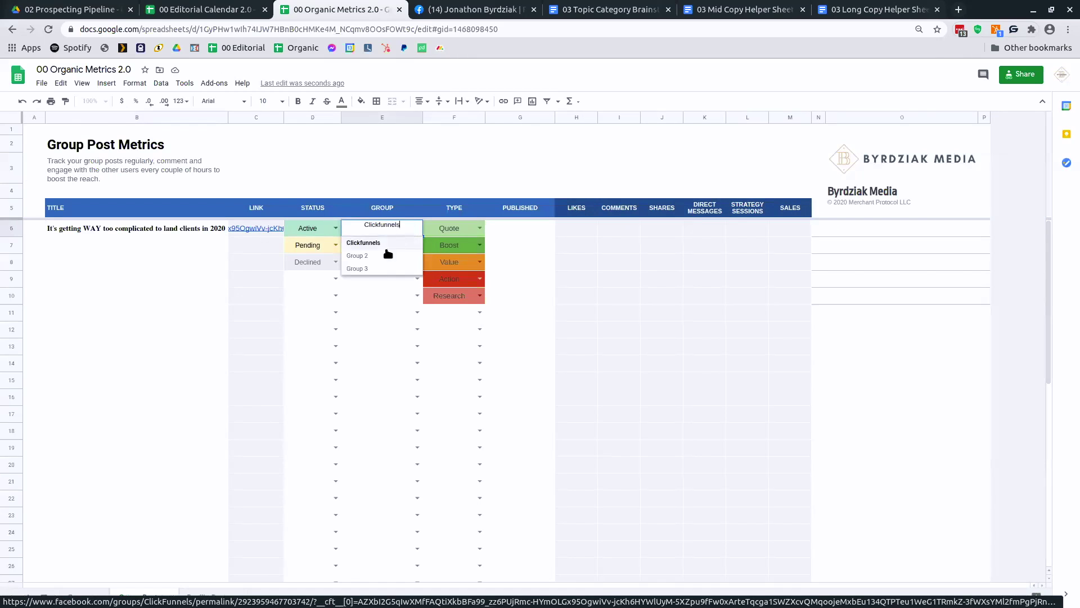
pyautogui.click(373, 242)
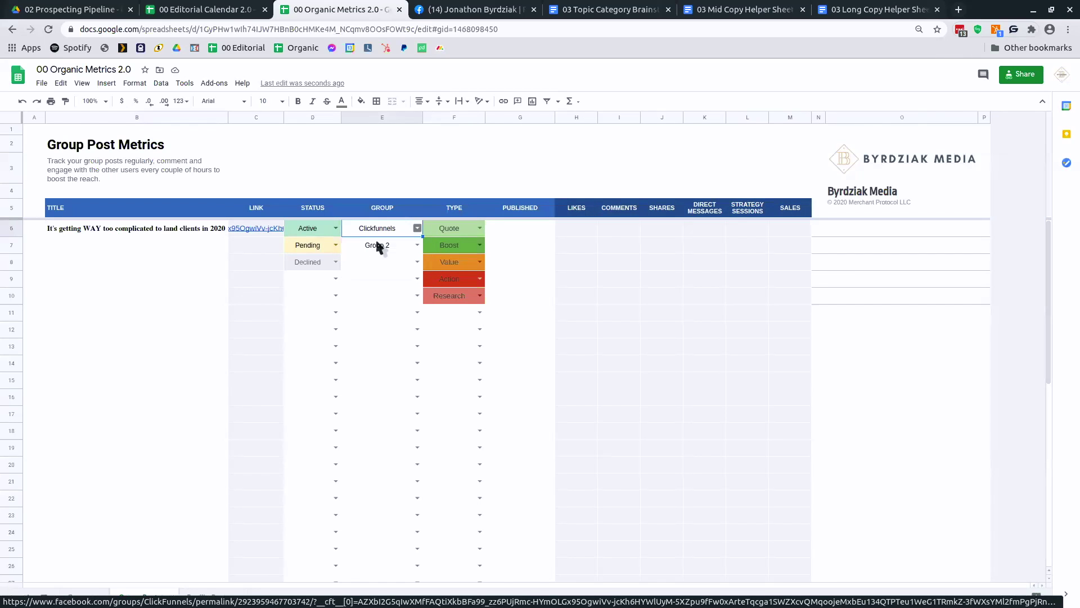
# - Set the post type in F6 to Value and the published date to 10/1/2020
pyautogui.click(480, 227)
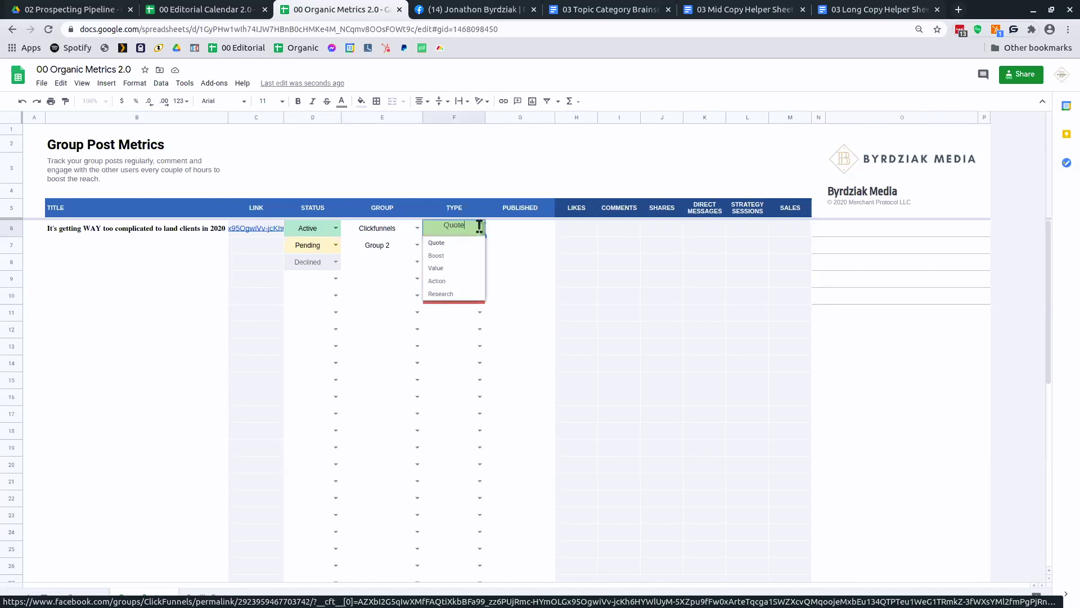
pyautogui.click(438, 269)
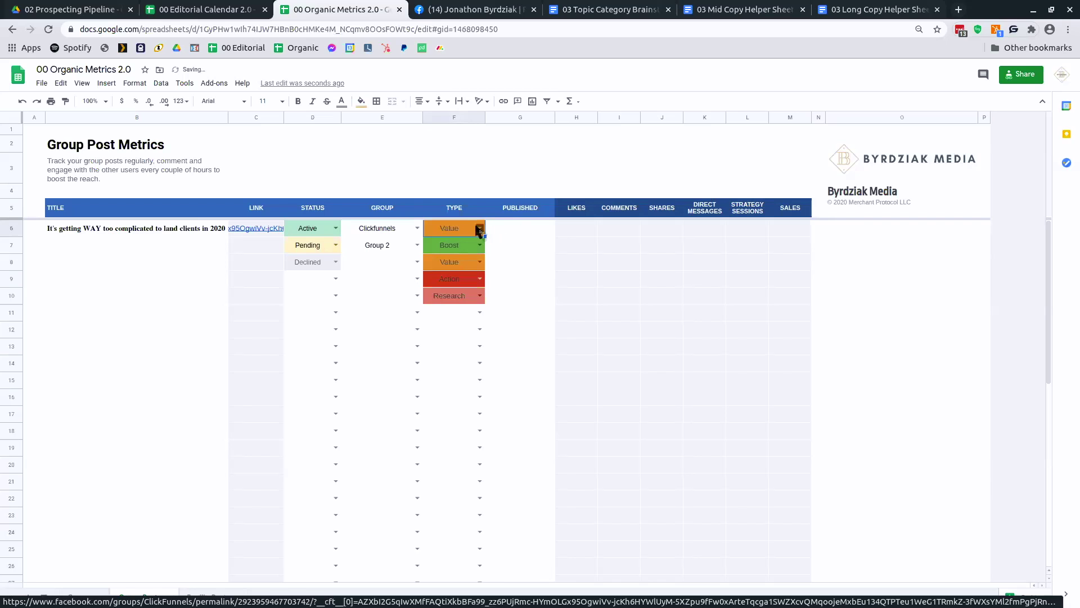
pyautogui.click(509, 230)
pyautogui.write('10/1/2020')
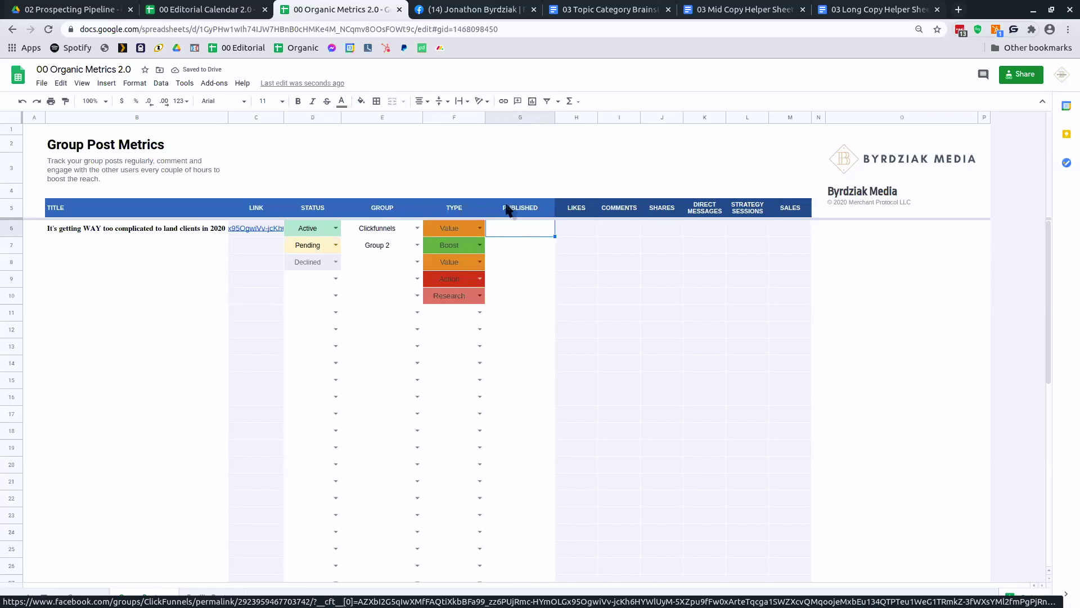
# - Log 5 likes, 1 comment, and 0 shares, direct messages, strategy sessions and sales
pyautogui.click(562, 230)
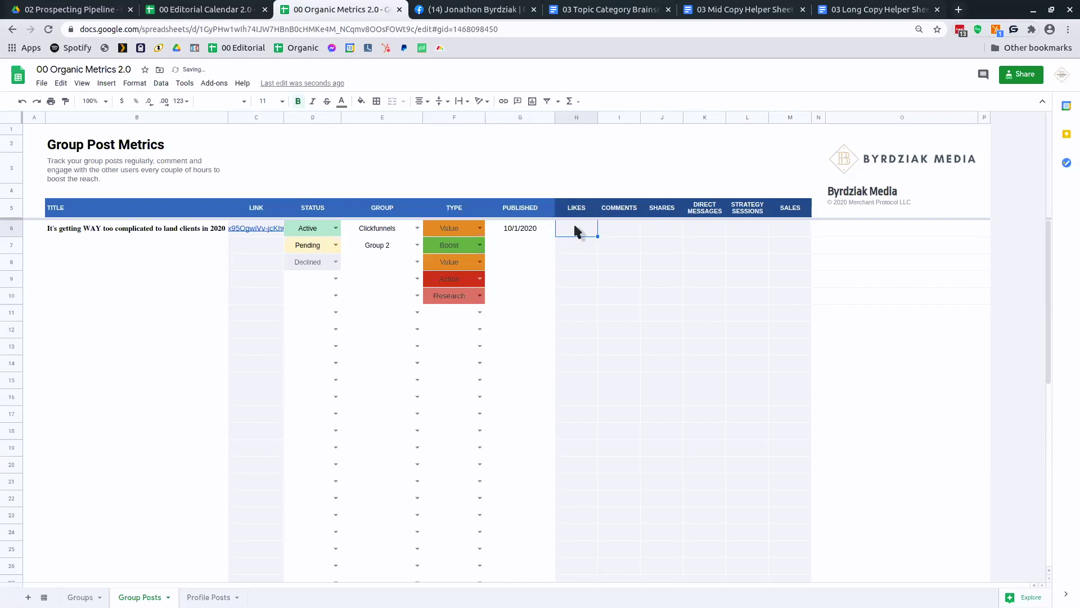
pyautogui.hotkey('ctrl', 'Tab')
pyautogui.click(354, 9)
pyautogui.write('5')
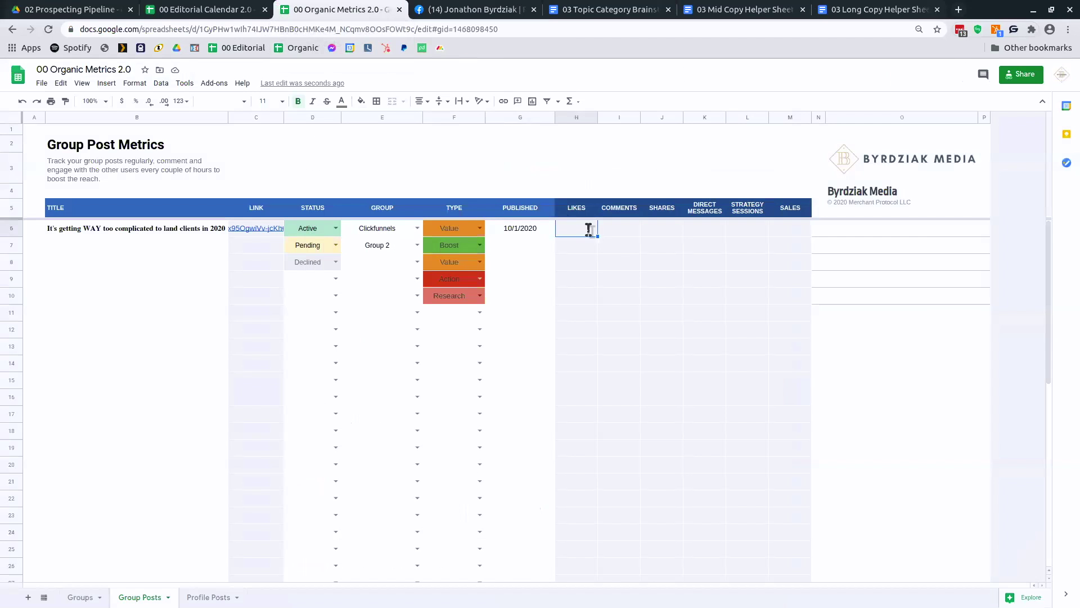
pyautogui.click(613, 228)
pyautogui.write('1')
pyautogui.click(656, 230)
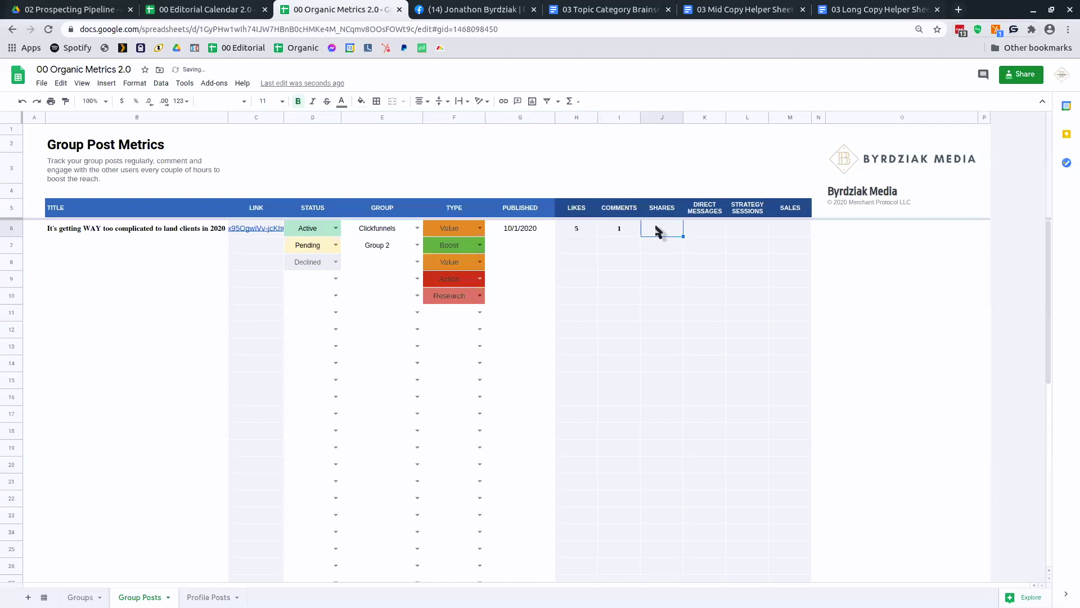
pyautogui.write('0')
pyautogui.click(704, 228)
pyautogui.write('0')
pyautogui.click(747, 228)
pyautogui.write('0')
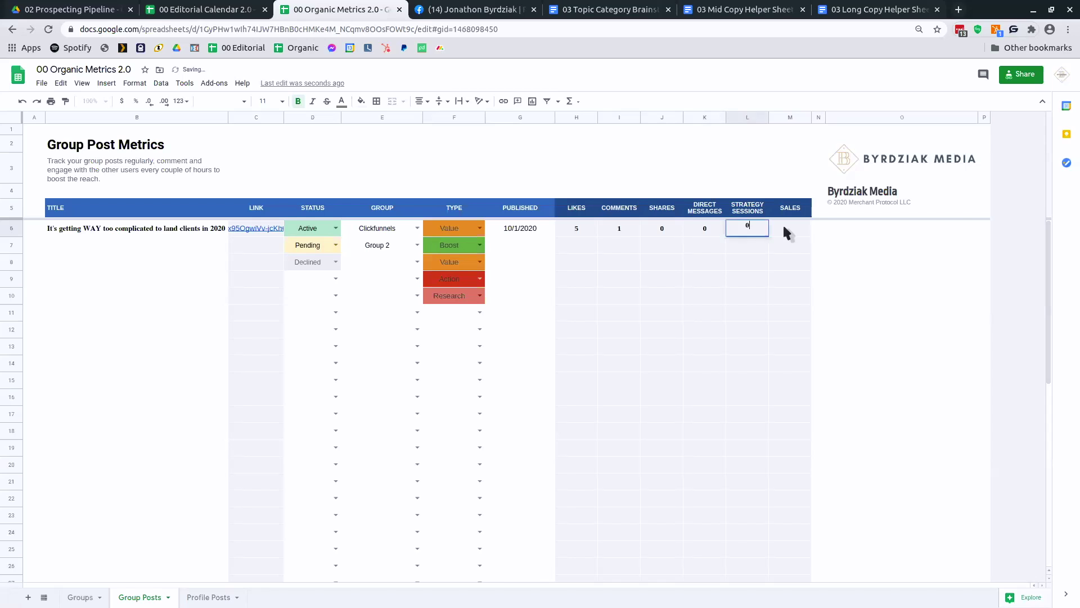
pyautogui.click(786, 229)
pyautogui.write('0')
pyautogui.click(831, 228)
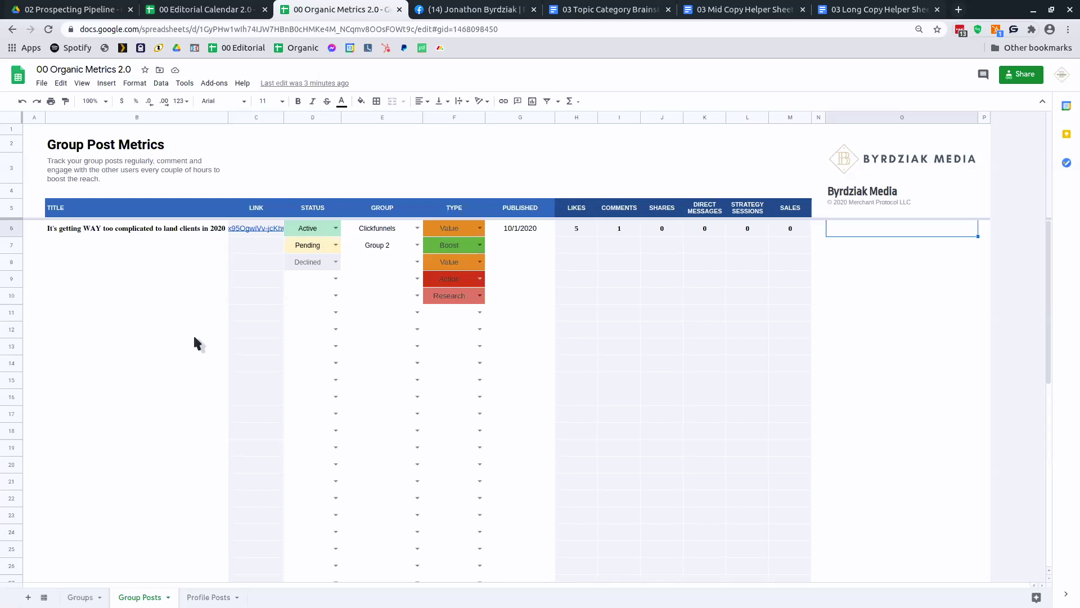
pyautogui.click(262, 228)
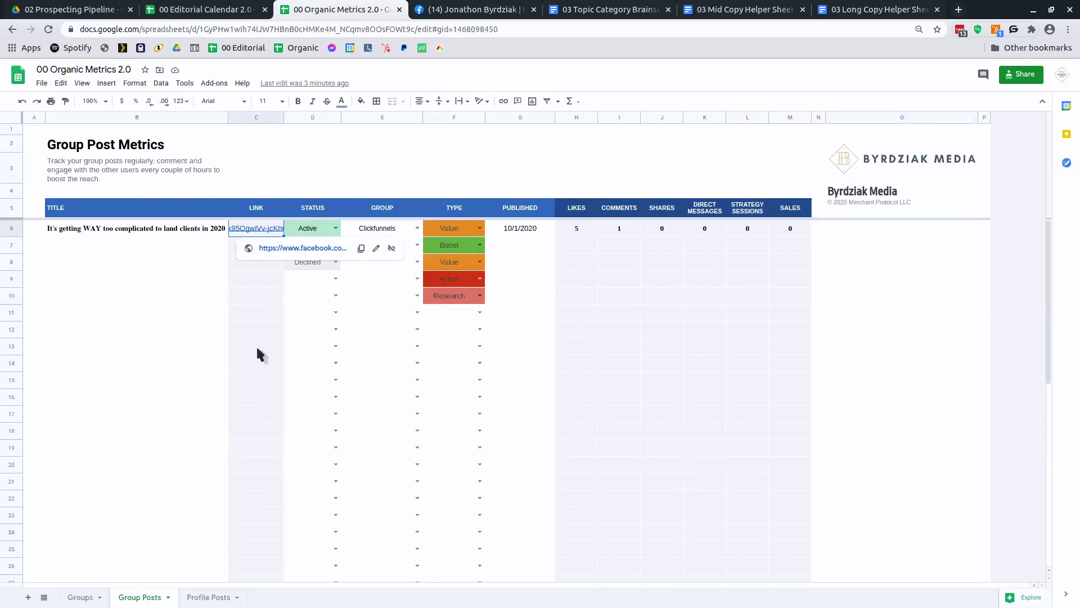
pyautogui.click(259, 410)
pyautogui.click(261, 263)
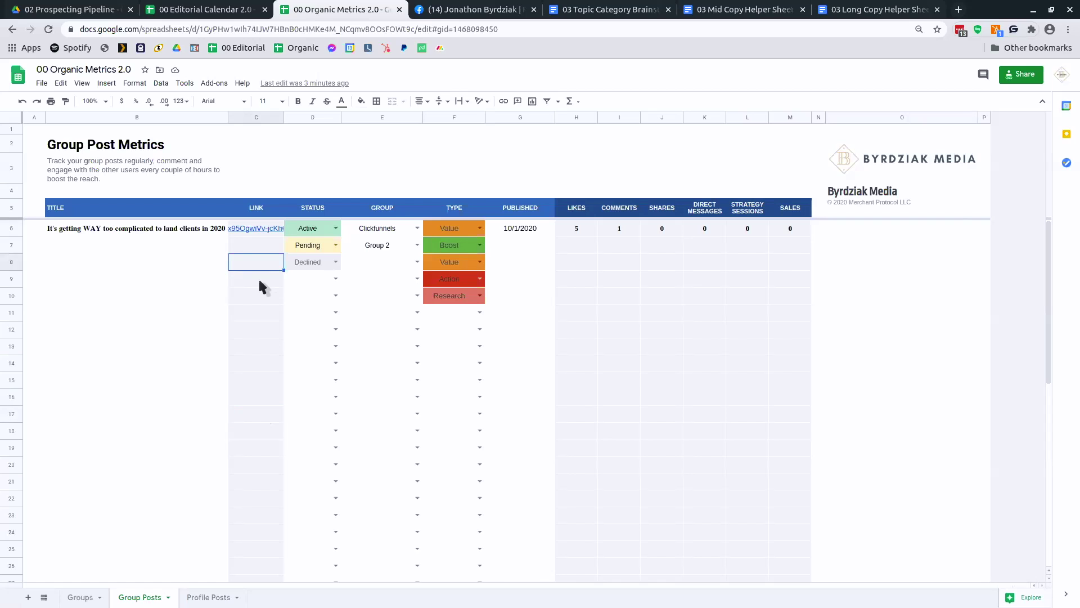
pyautogui.click(259, 279)
pyautogui.click(258, 296)
pyautogui.click(260, 329)
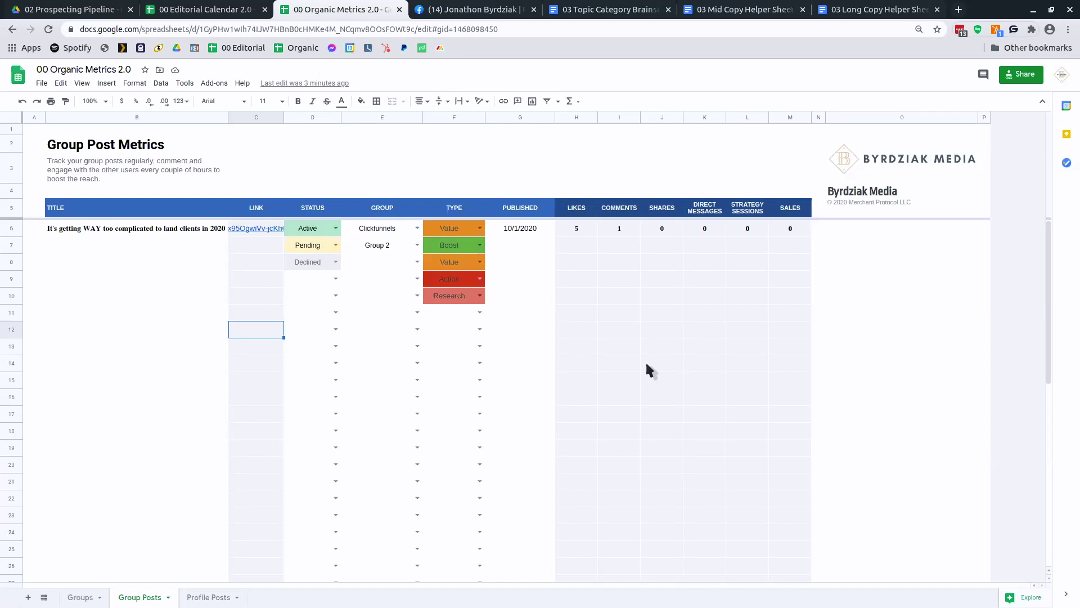
# - Open the Profile Posts sheet and select the first TITLE cell, B6
pyautogui.click(208, 597)
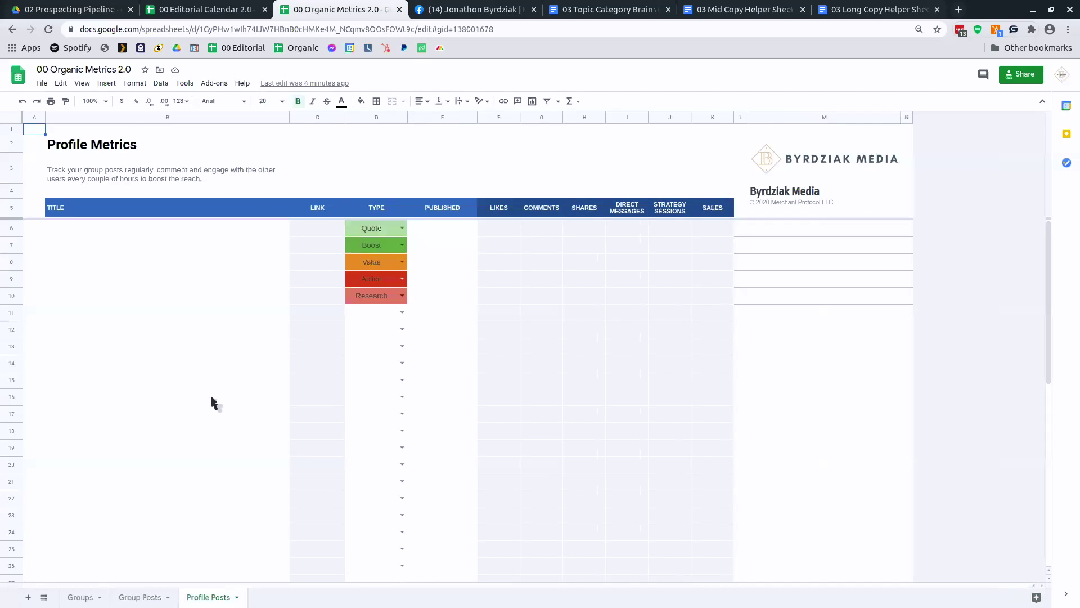
pyautogui.click(222, 229)
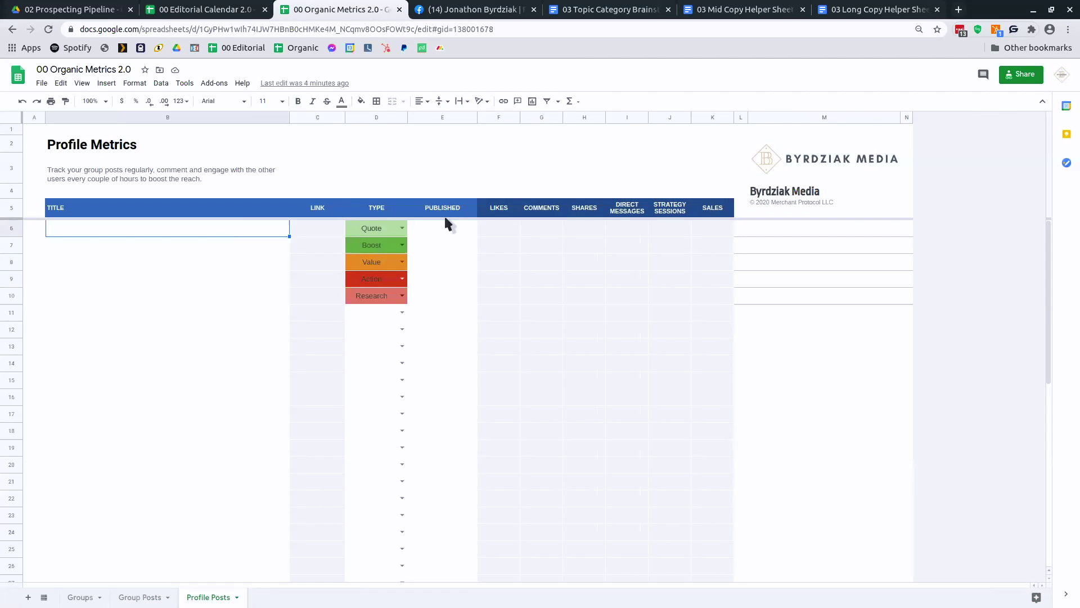